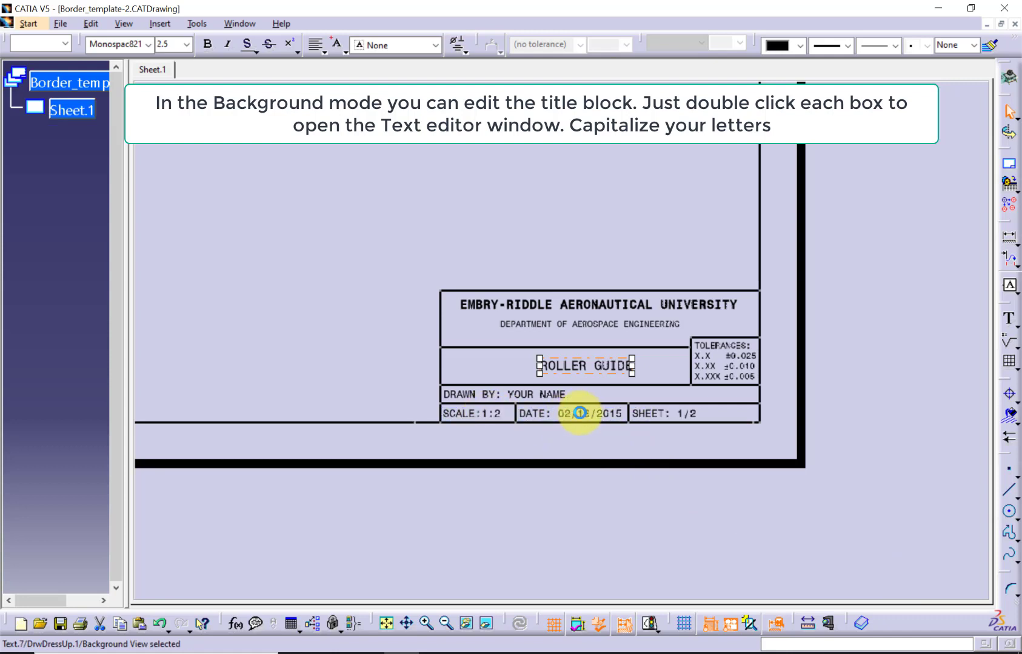
Change the title block's date to 03/27/2020 and its sheet number to 1/1.
{"action": "double_click", "coordinate": [580, 414]}
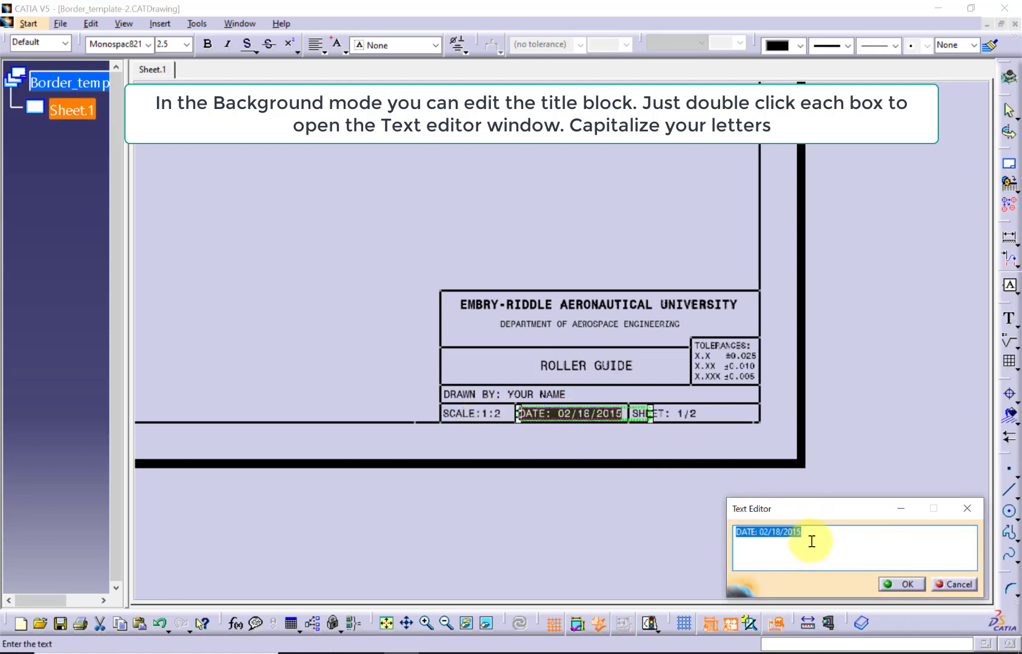
{"action": "left_click", "coordinate": [808, 534]}
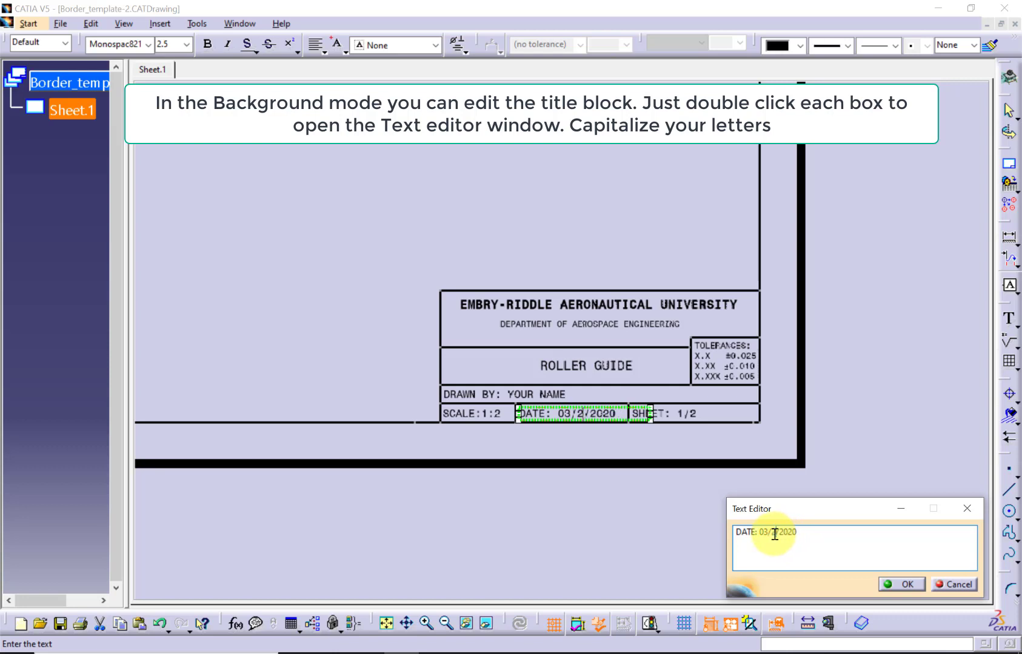
{"action": "left_click", "coordinate": [901, 584]}
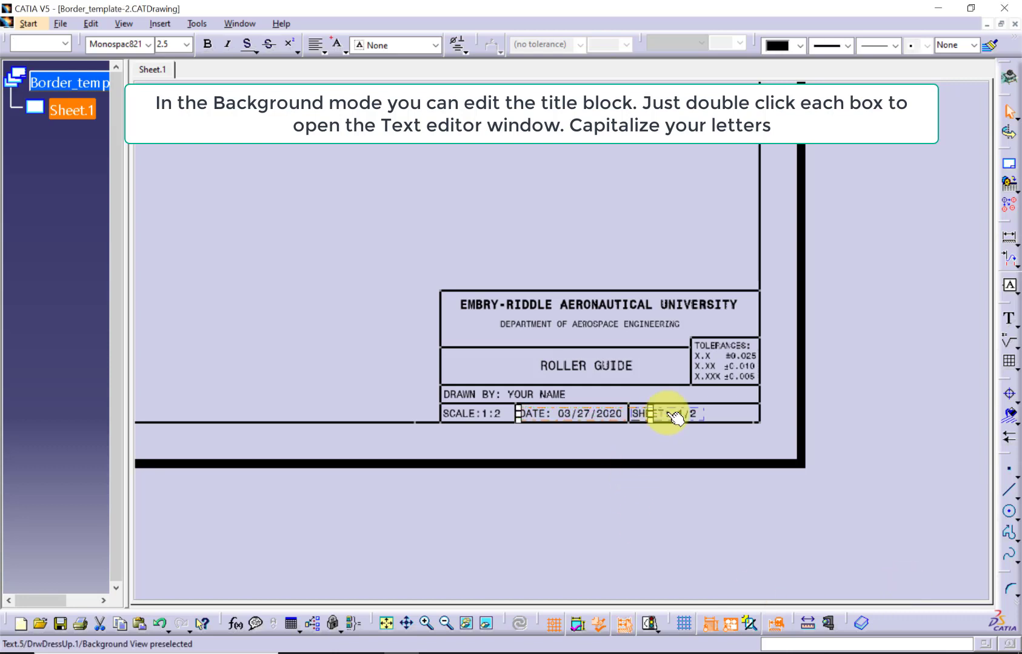
{"action": "double_click", "coordinate": [674, 416]}
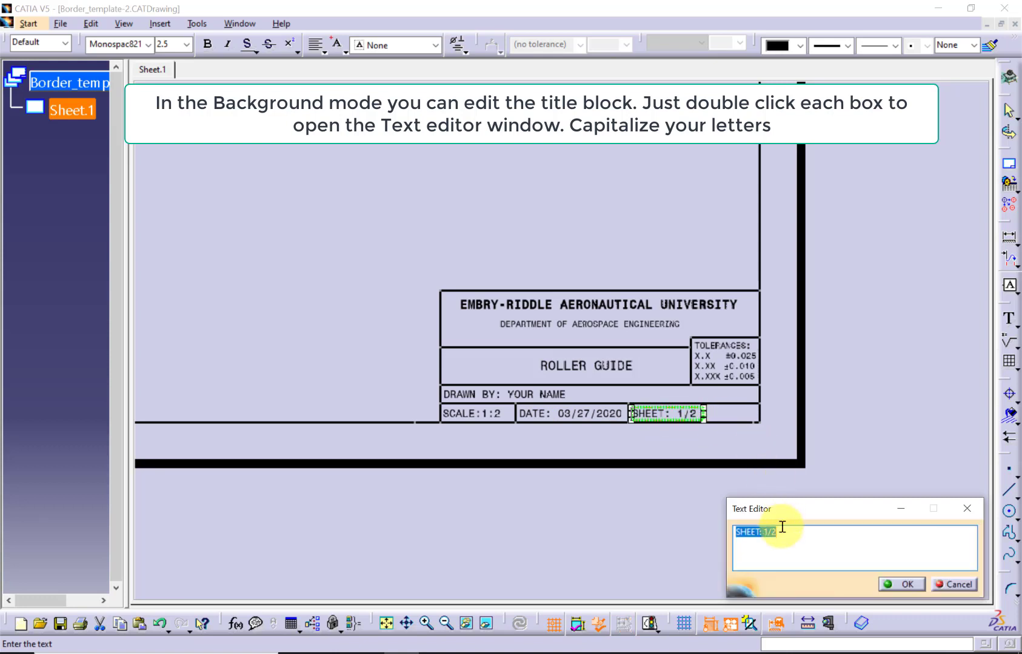
{"action": "type", "text": "1"}
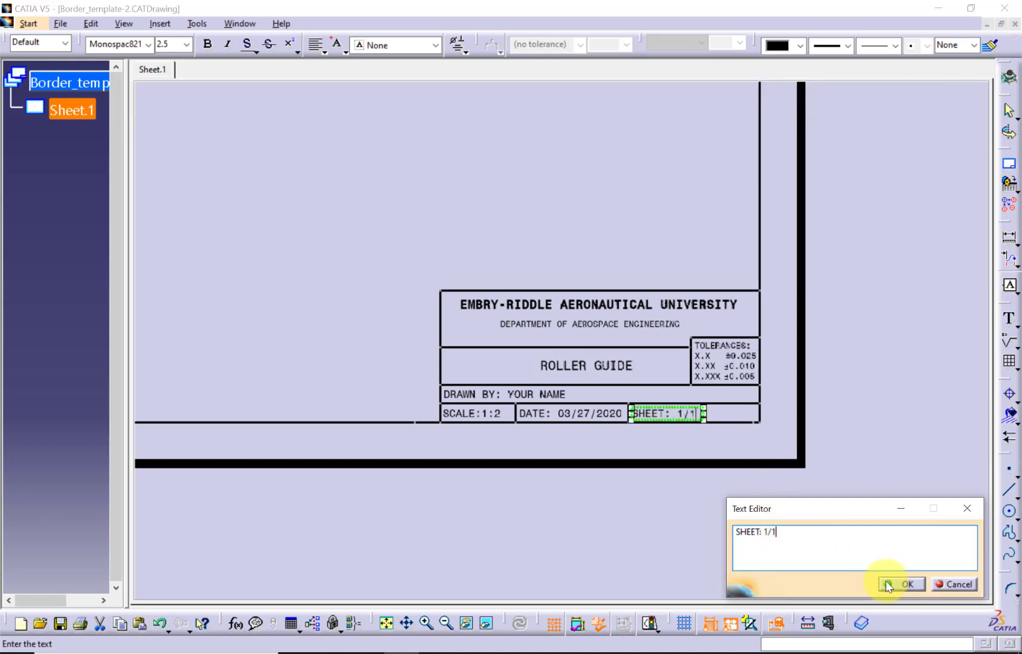
{"action": "left_click", "coordinate": [897, 583]}
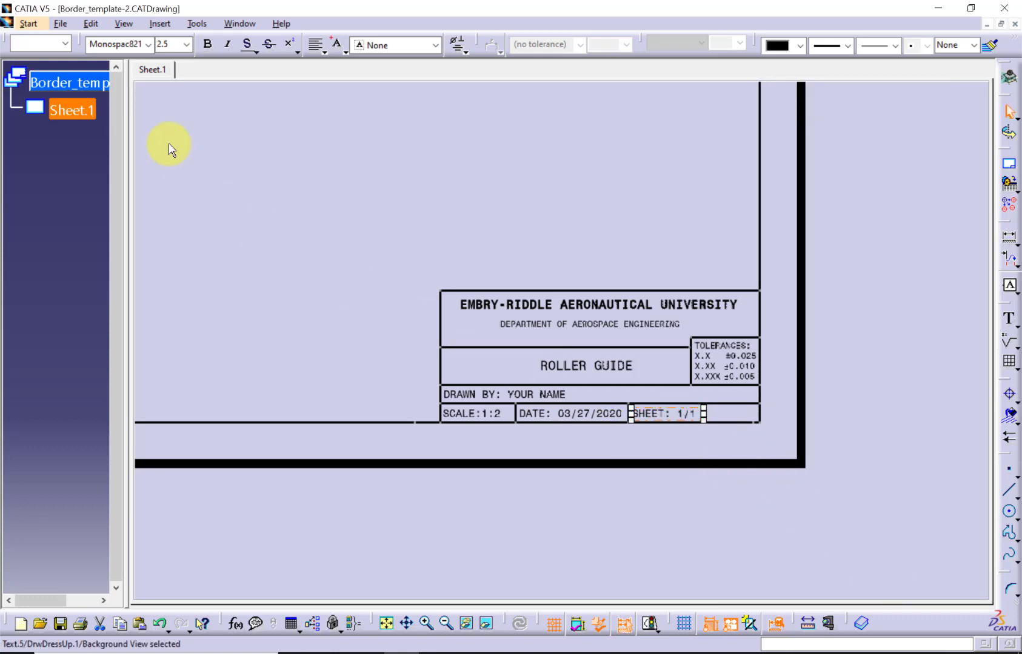
Save the drawing under the new name BottomupAssembly_RollerGuide_LS in the CP_BottomupAssembly_LS folder.
{"action": "left_click", "coordinate": [60, 24]}
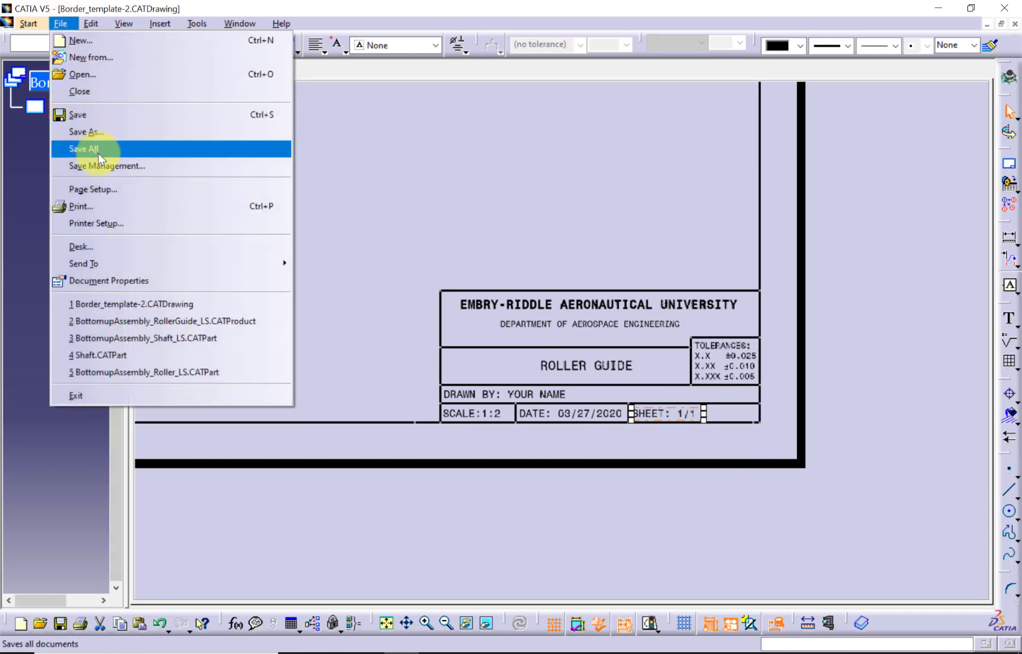
{"action": "left_click", "coordinate": [285, 167]}
{"action": "left_click", "coordinate": [221, 135]}
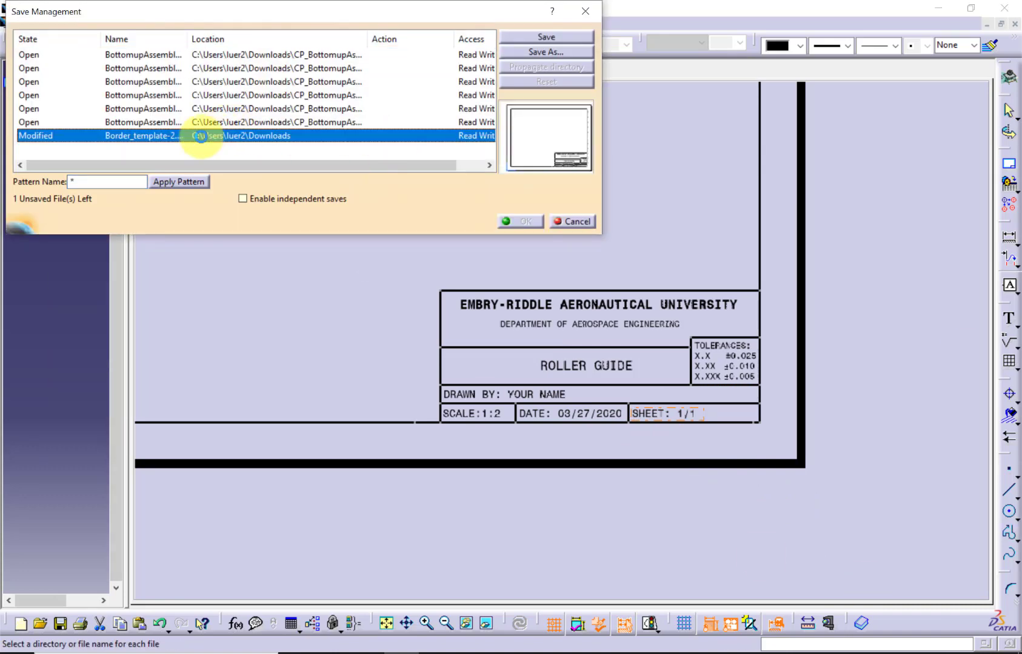
{"action": "left_click", "coordinate": [541, 51]}
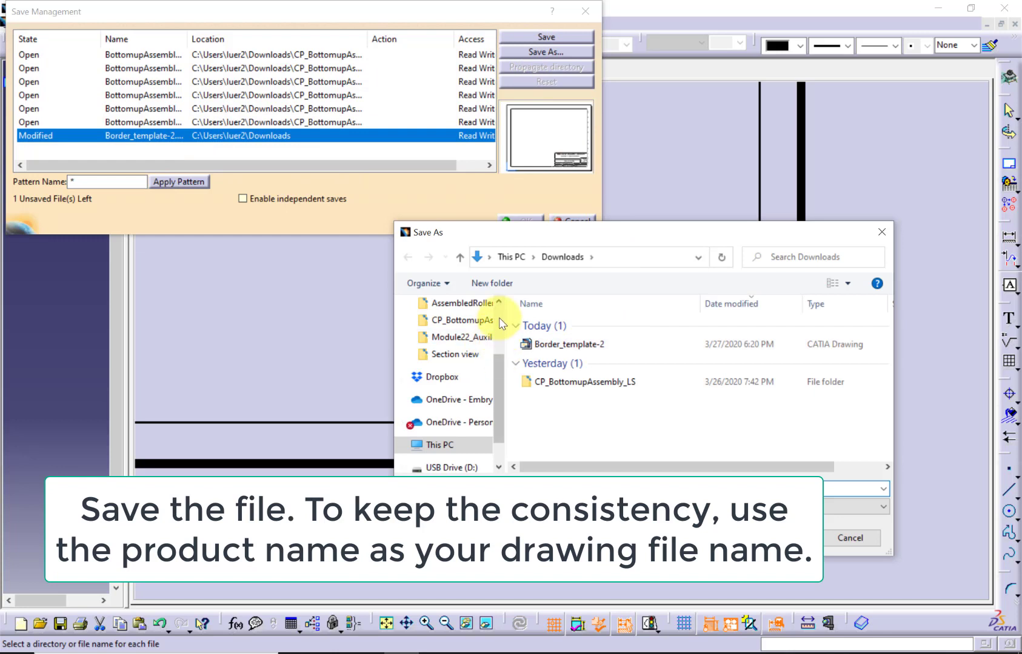
{"action": "double_click", "coordinate": [545, 383]}
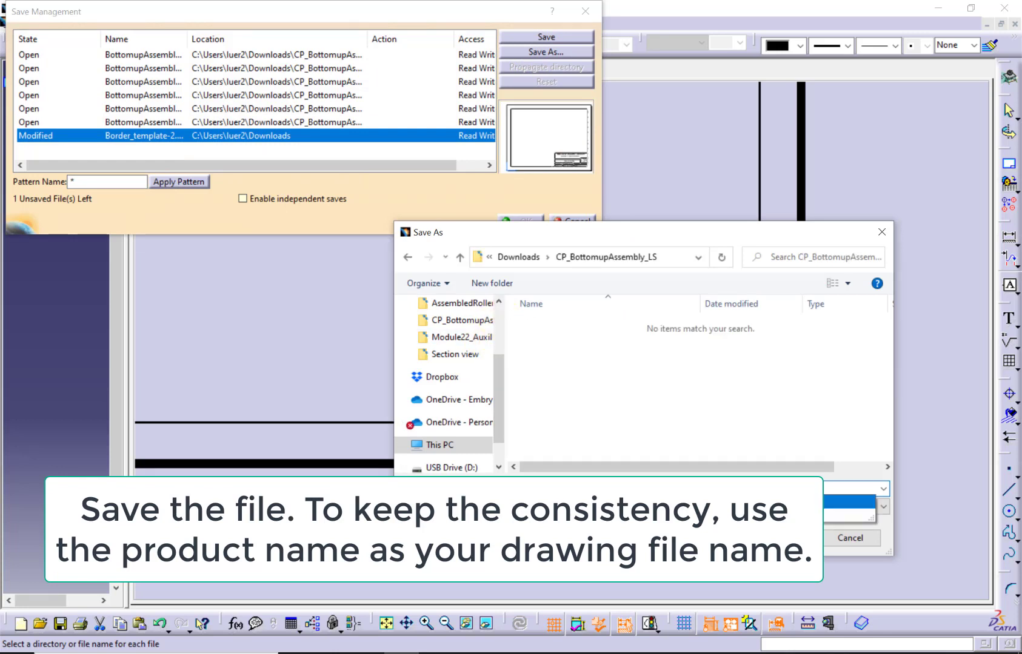
{"action": "key", "text": "Return"}
{"action": "left_click", "coordinate": [528, 220]}
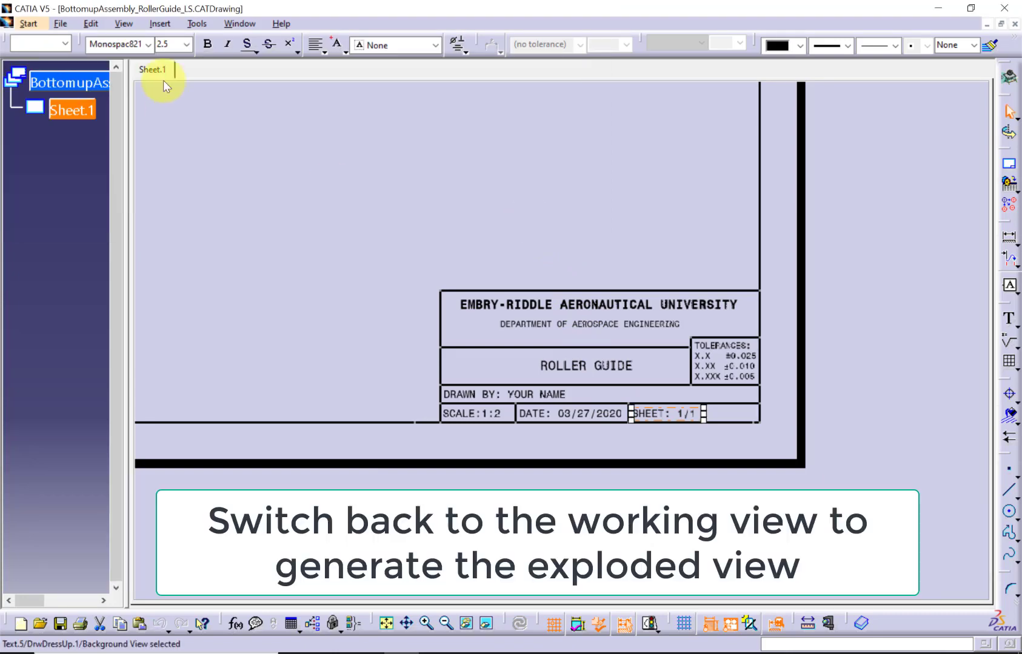
Return from the sheet background to the working views and fit the whole sheet.
{"action": "left_click", "coordinate": [92, 24]}
{"action": "left_click", "coordinate": [140, 391]}
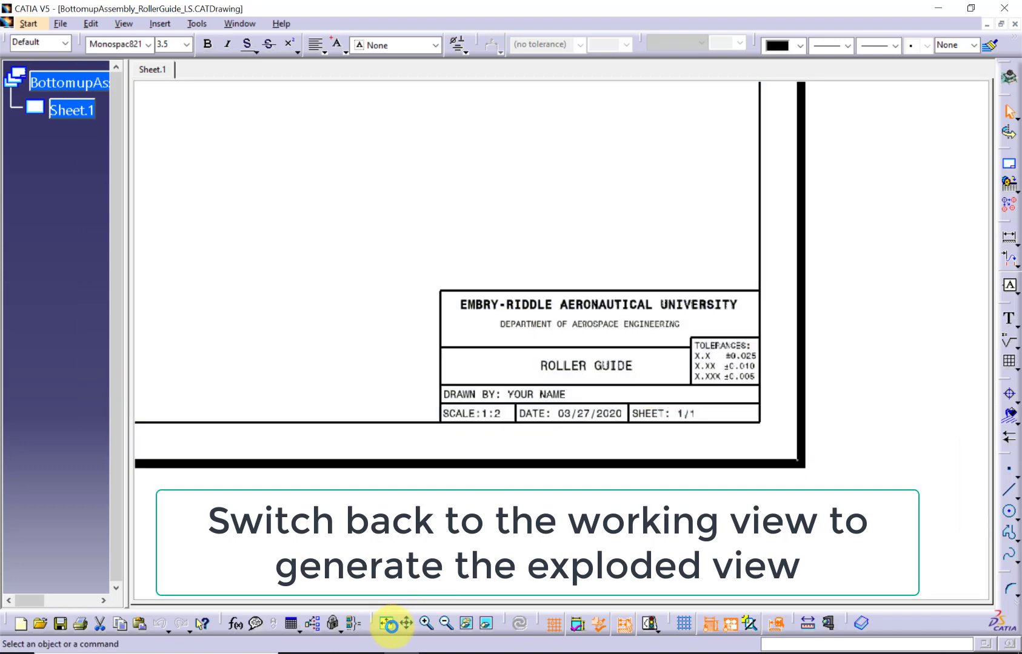
{"action": "left_click", "coordinate": [389, 624]}
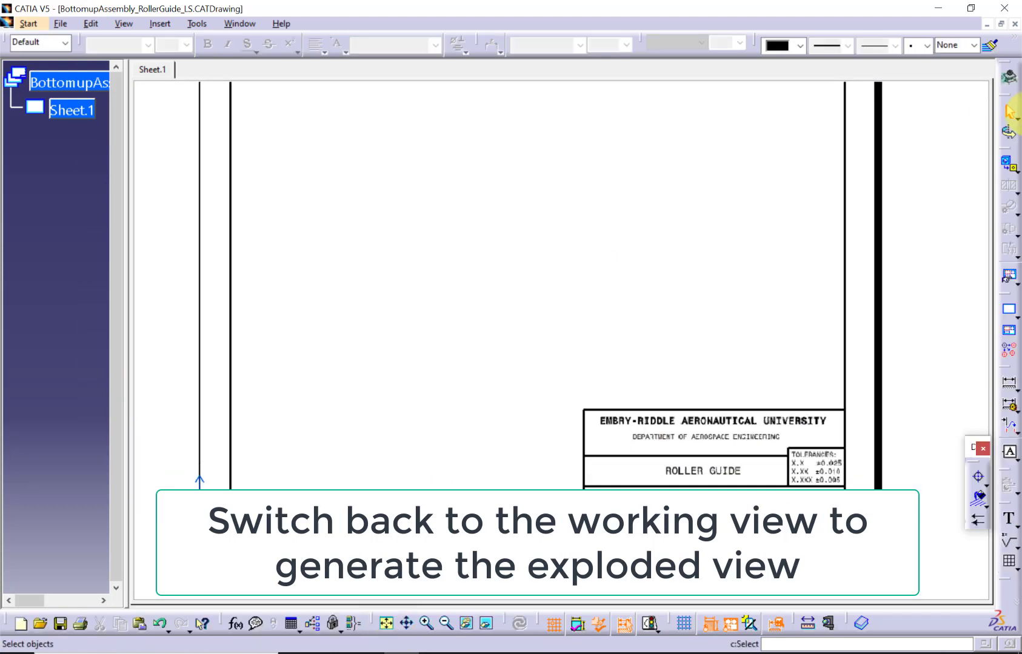
Generate an isometric view of the assembled BottomupAssembly_RollerGuide_LS product, using a face of the base as reference.
{"action": "left_click", "coordinate": [1013, 172]}
{"action": "left_click", "coordinate": [987, 183]}
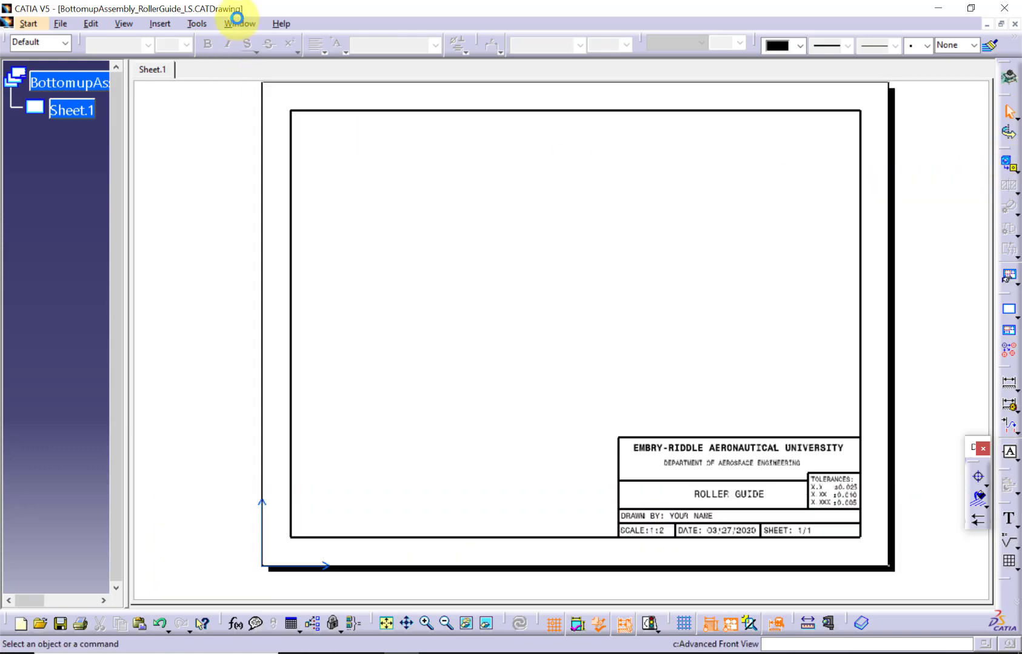
{"action": "left_click", "coordinate": [239, 23]}
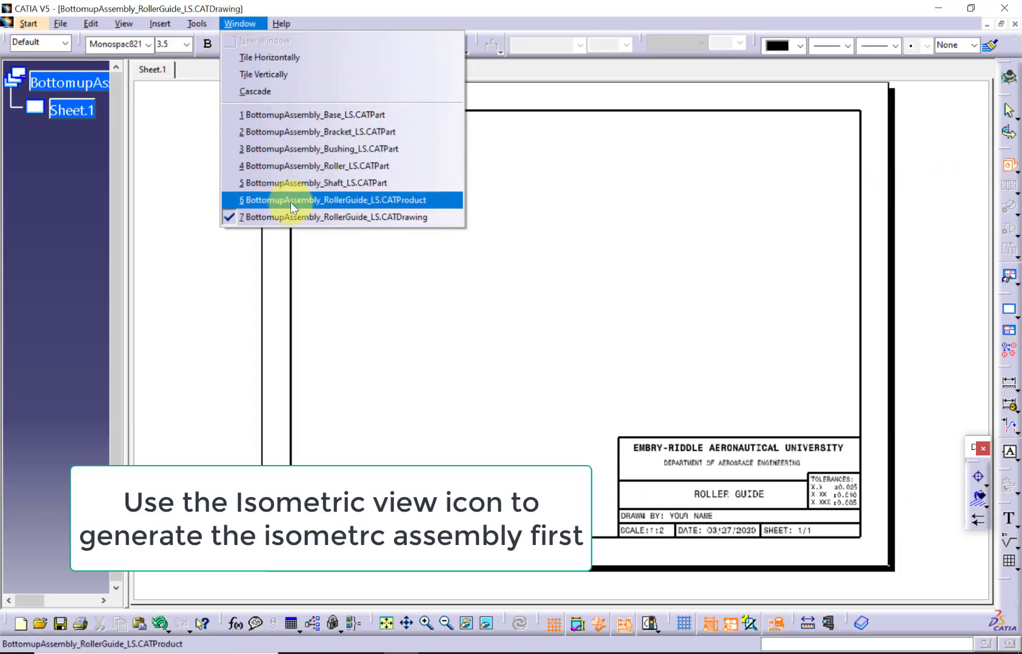
{"action": "left_click", "coordinate": [290, 200]}
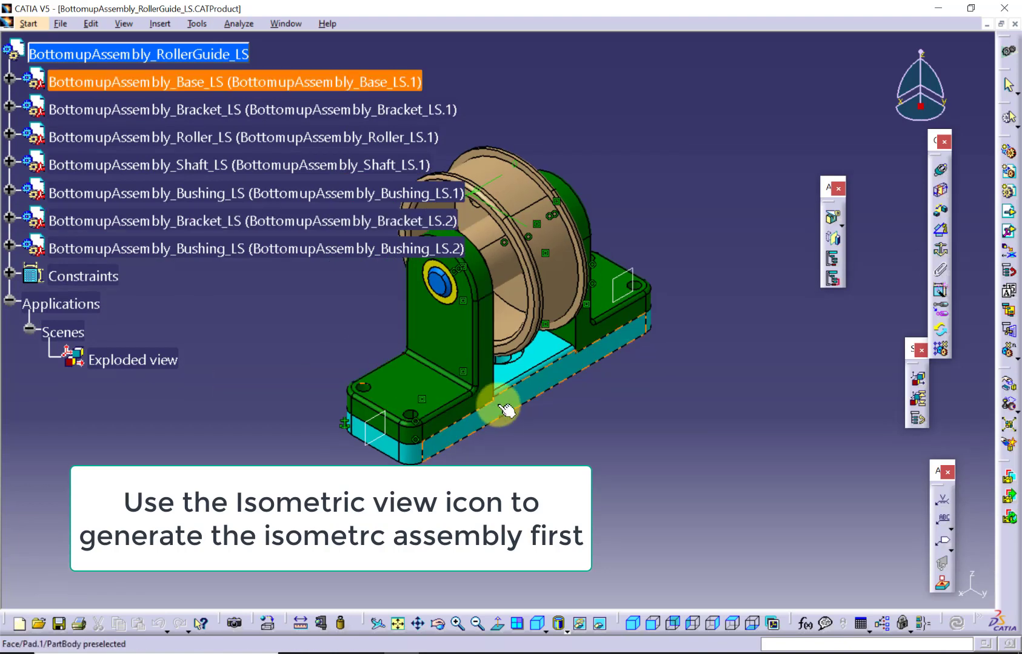
{"action": "left_click", "coordinate": [531, 390]}
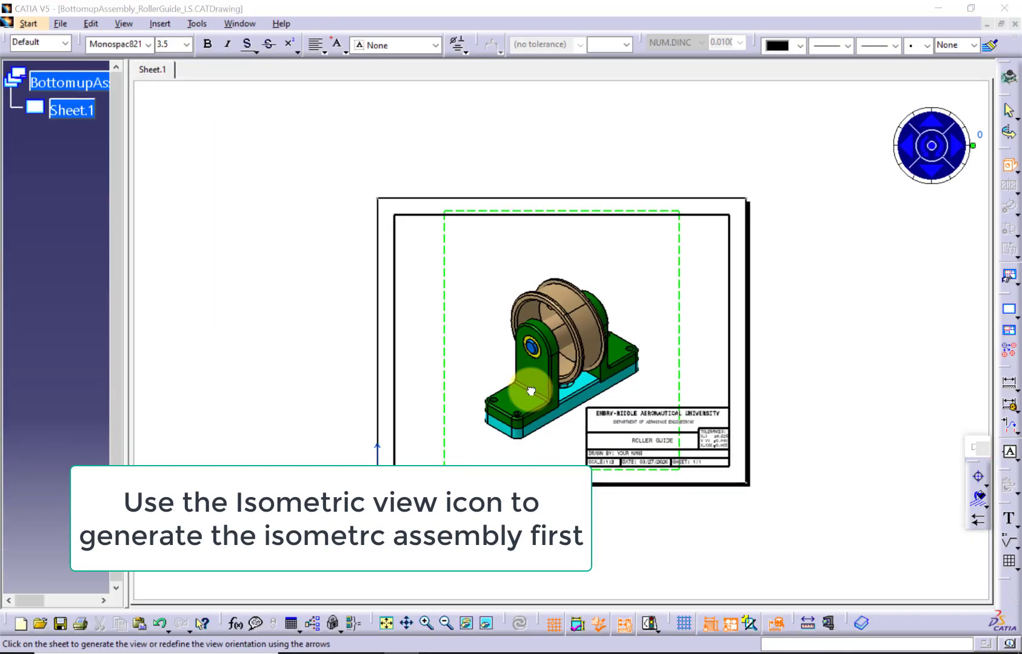
{"action": "left_click", "coordinate": [681, 314]}
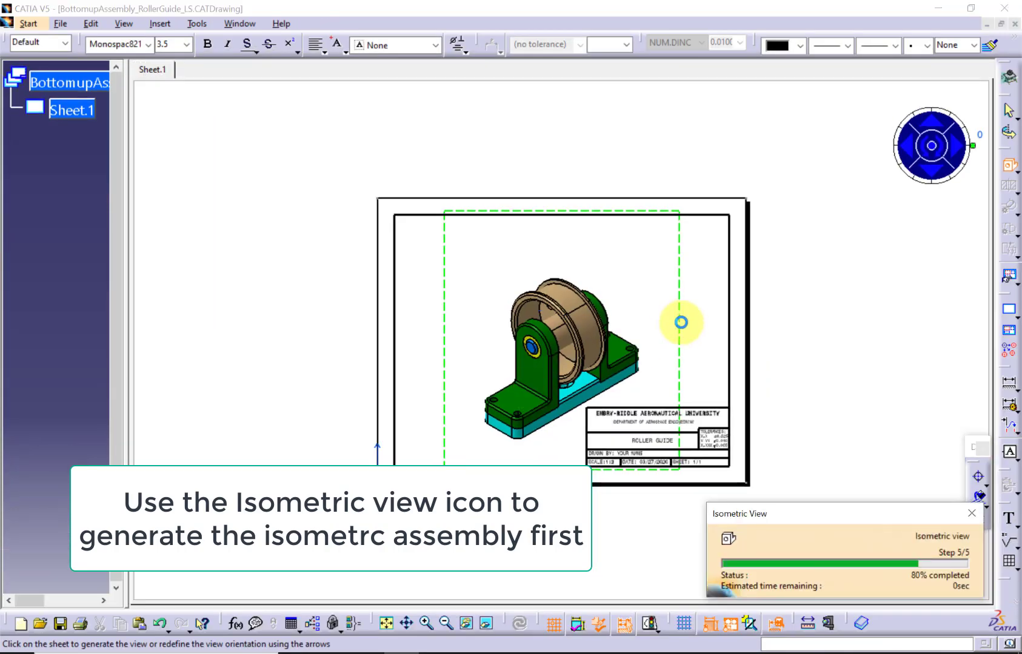
Move the isometric view above the title block on the sheet and delete its view label.
{"action": "left_click_drag", "start_coordinate": [656, 320], "coordinate": [737, 279]}
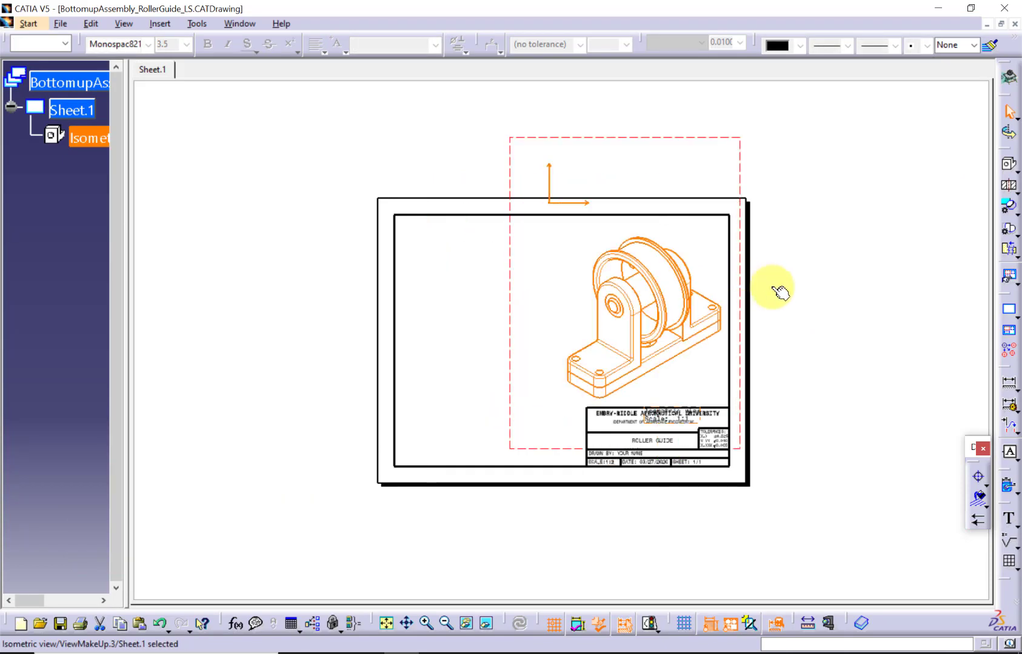
{"action": "left_click", "coordinate": [673, 416]}
{"action": "left_click", "coordinate": [767, 347]}
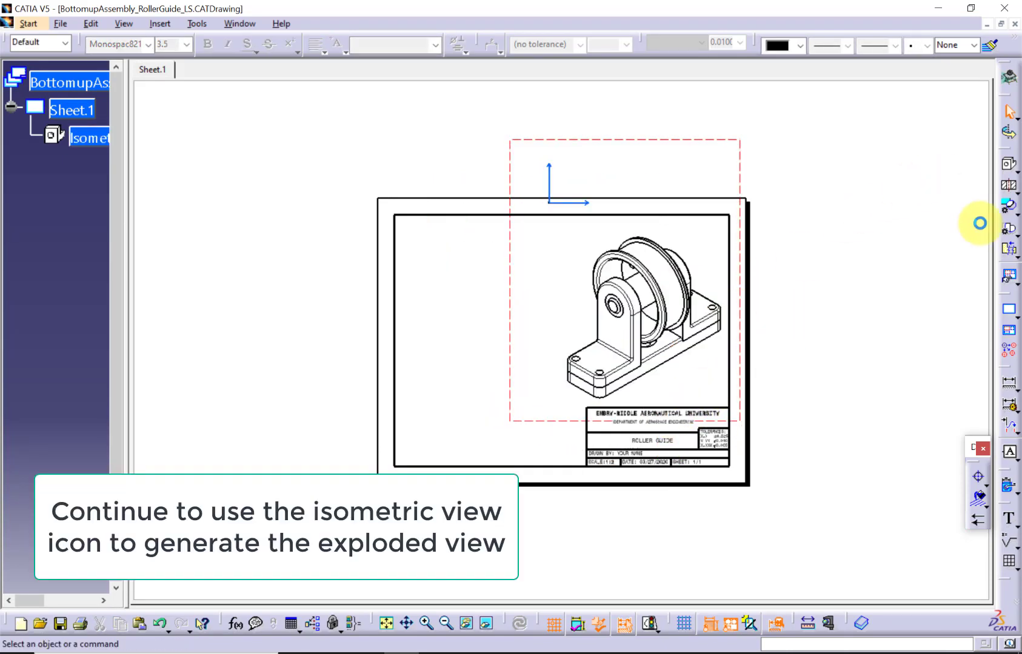
Generate an isometric view from the product's Exploded view scene, using the base as reference, and move it onto the sheet.
{"action": "left_click", "coordinate": [1005, 206]}
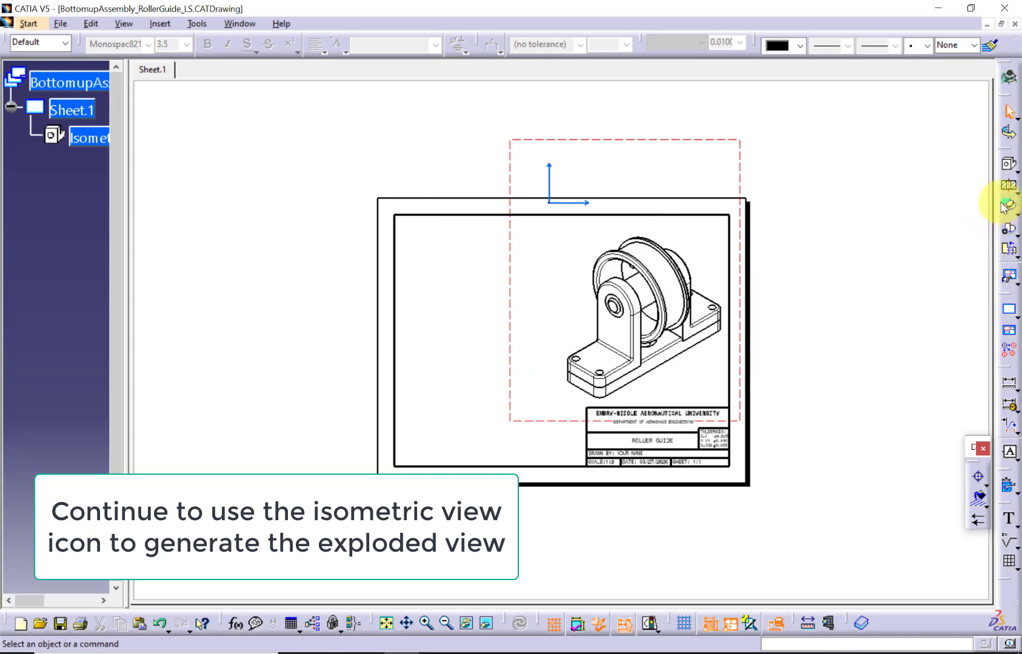
{"action": "left_click", "coordinate": [240, 24]}
{"action": "left_click", "coordinate": [283, 199]}
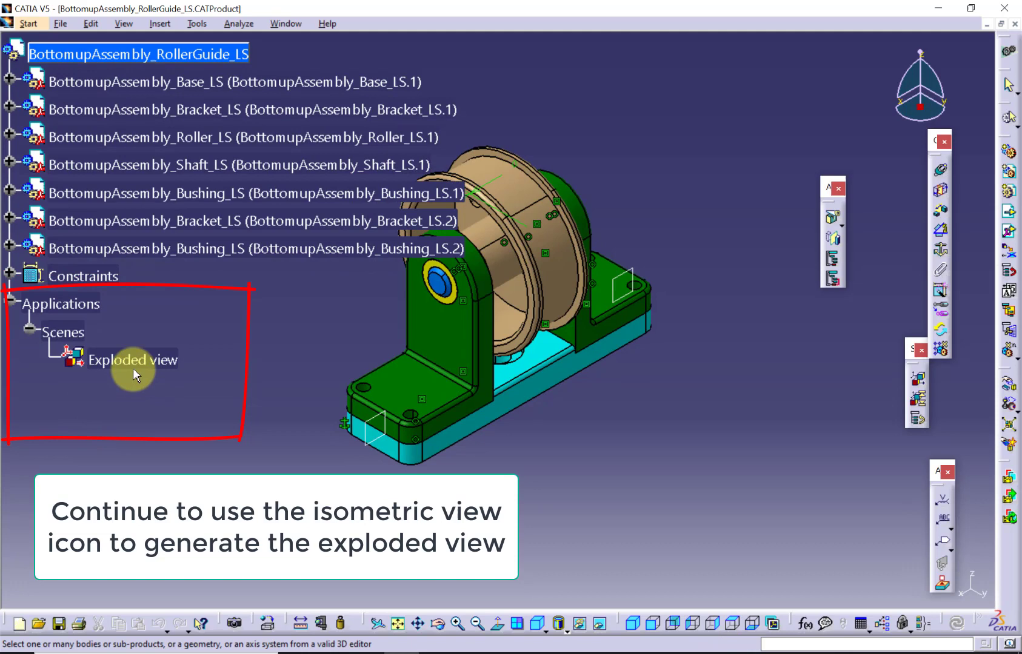
{"action": "left_click", "coordinate": [132, 361]}
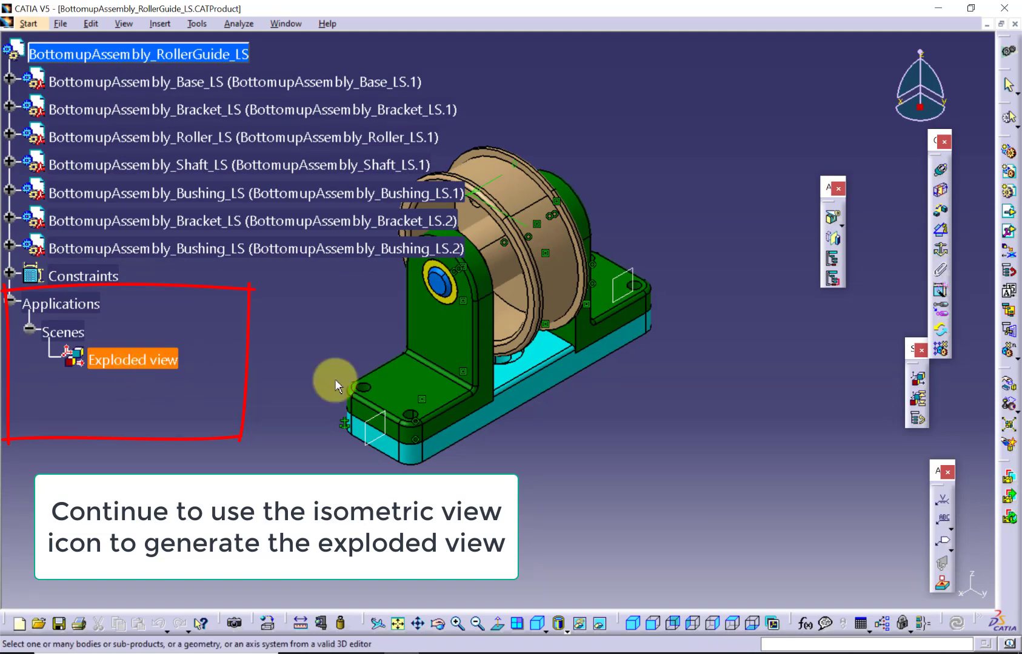
{"action": "left_click", "coordinate": [547, 383]}
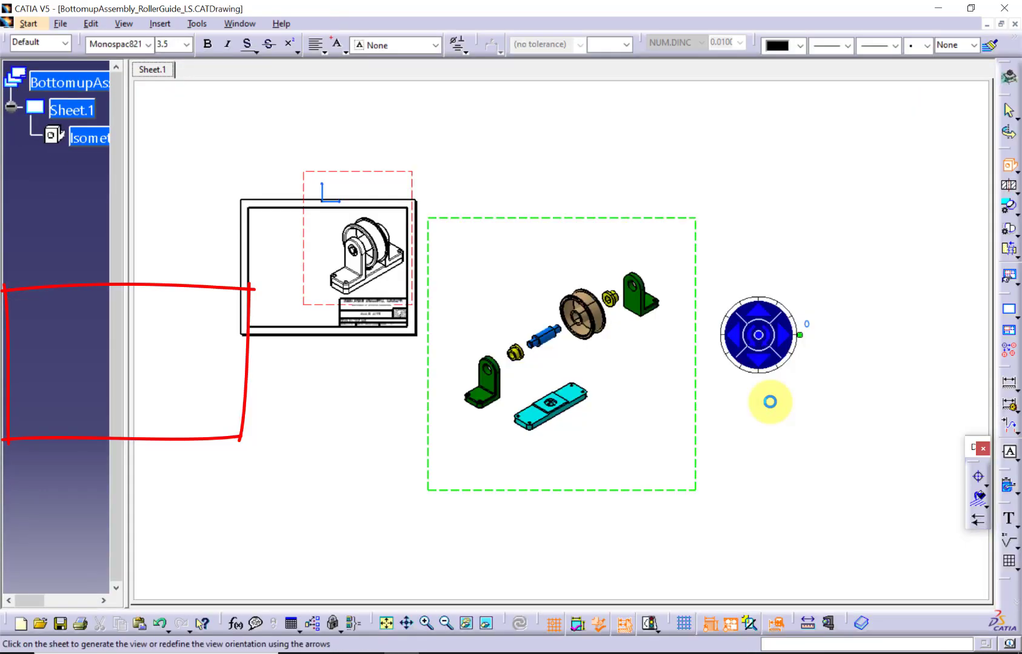
{"action": "left_click", "coordinate": [769, 404]}
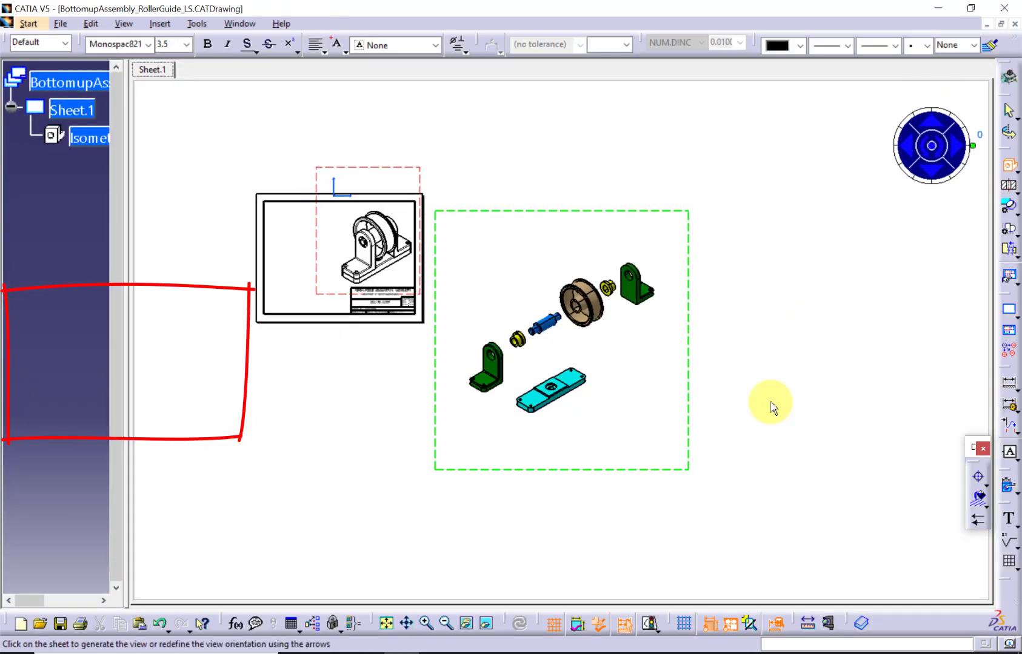
{"action": "left_click_drag", "start_coordinate": [673, 427], "coordinate": [431, 335]}
Set the scale of both isometric views to 1:2.
{"action": "left_click", "coordinate": [88, 137], "text": "ctrl"}
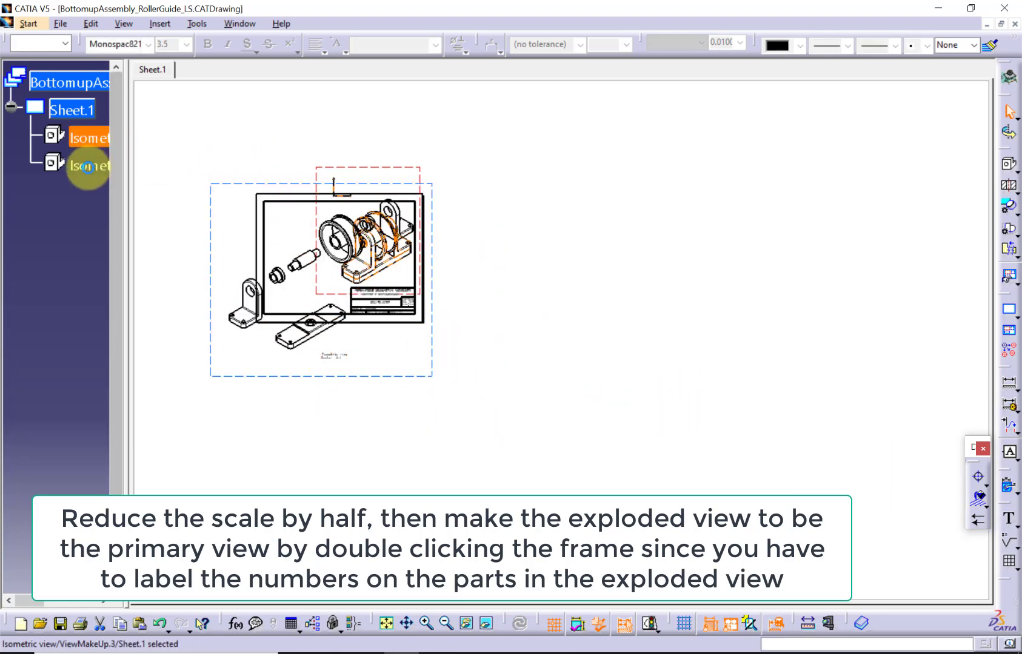
{"action": "right_click", "coordinate": [88, 166]}
{"action": "left_click", "coordinate": [127, 287]}
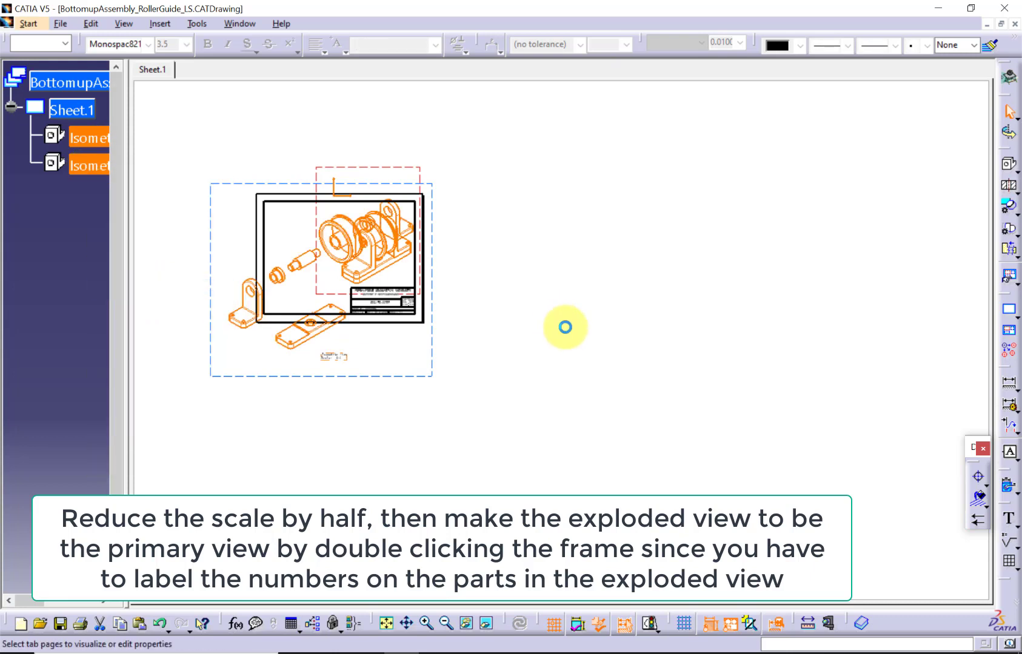
{"action": "left_click", "coordinate": [668, 102]}
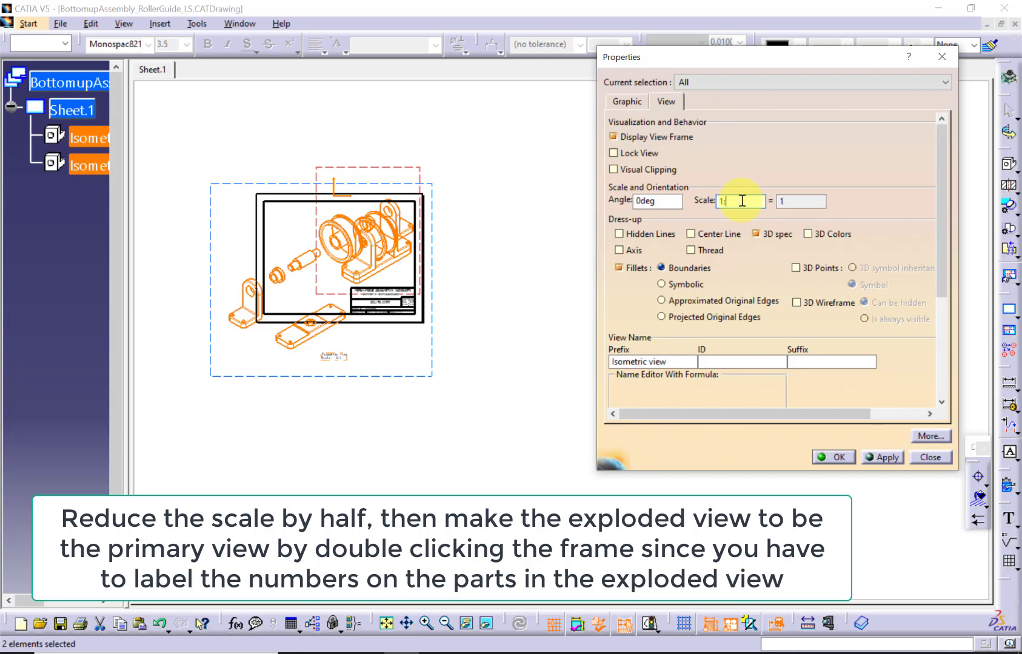
{"action": "left_click", "coordinate": [839, 457]}
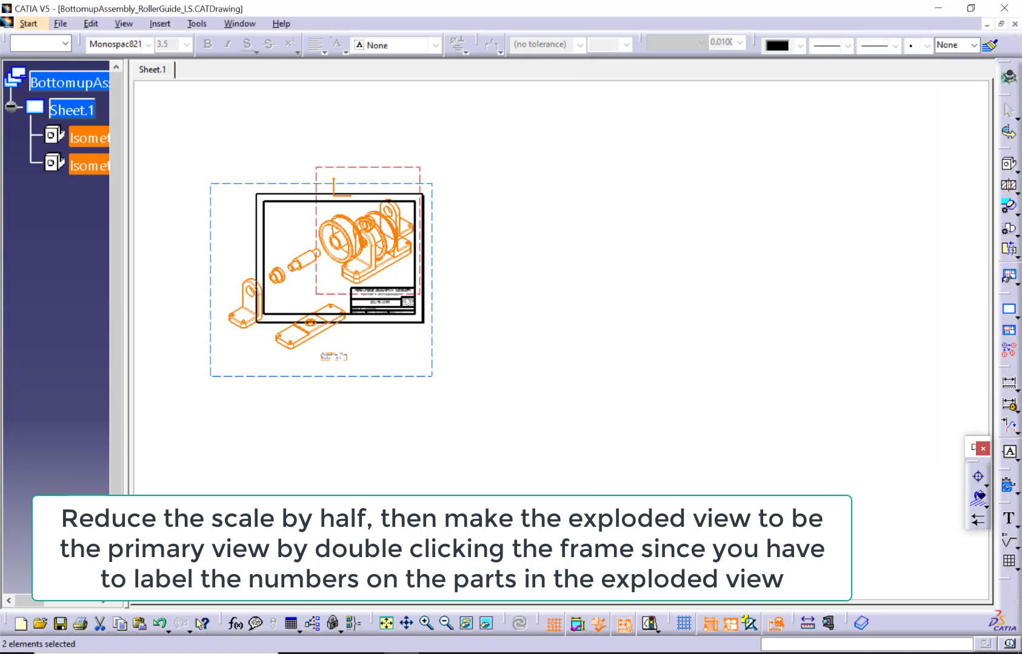
Move the assembled isometric view into the upper-right corner of the sheet border, clear of the exploded parts.
{"action": "left_click", "coordinate": [386, 623]}
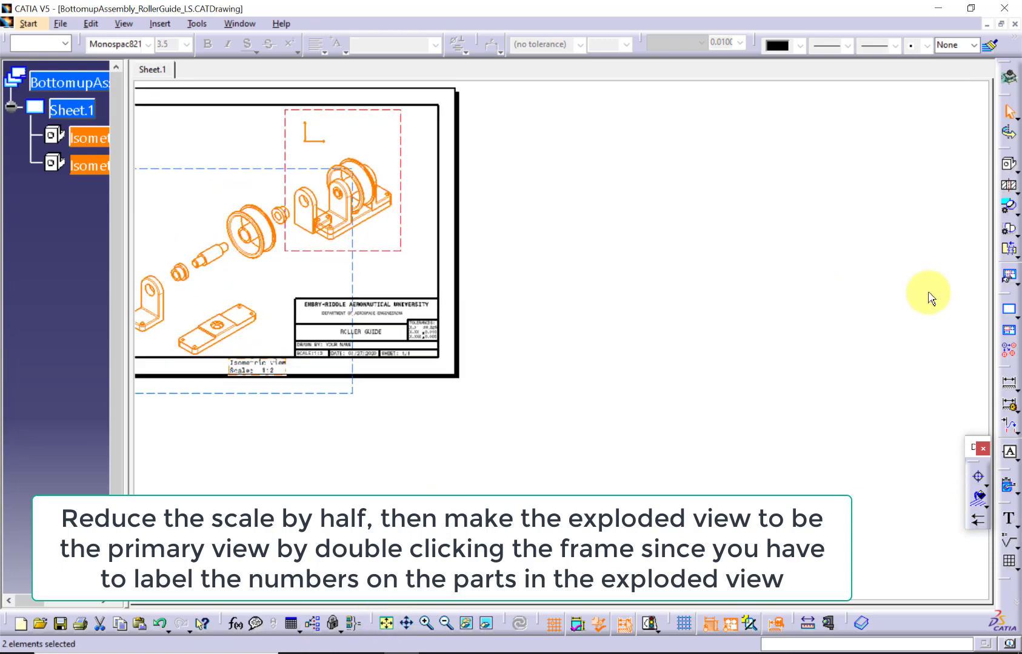
{"action": "left_click", "coordinate": [650, 451]}
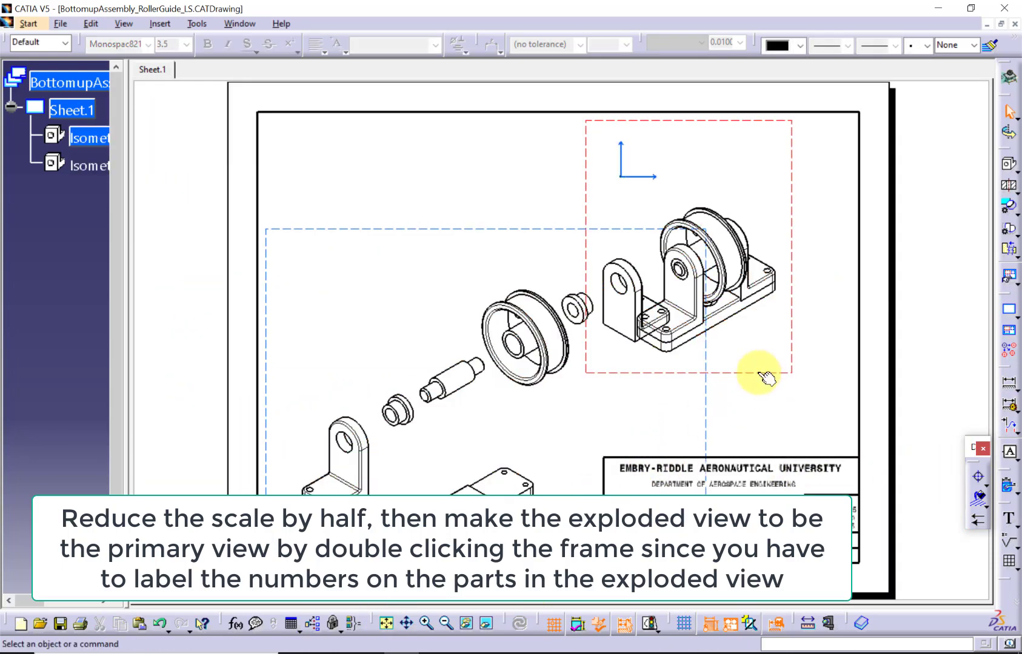
{"action": "left_click_drag", "start_coordinate": [764, 372], "coordinate": [837, 284]}
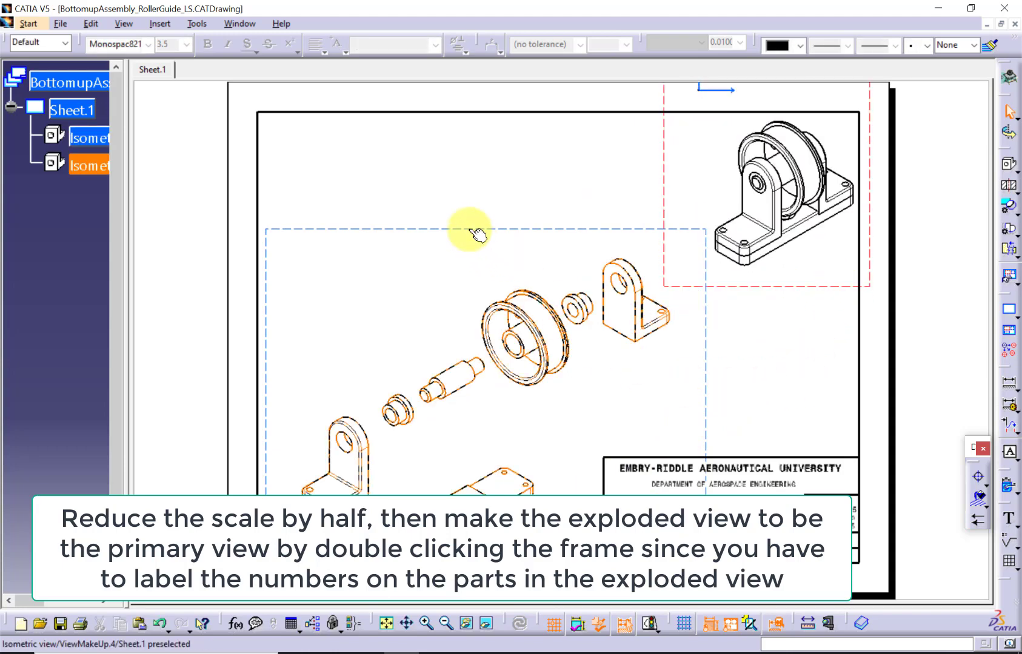
Shift the exploded view slightly towards the left border and make it the active view.
{"action": "left_click_drag", "start_coordinate": [470, 229], "coordinate": [466, 228]}
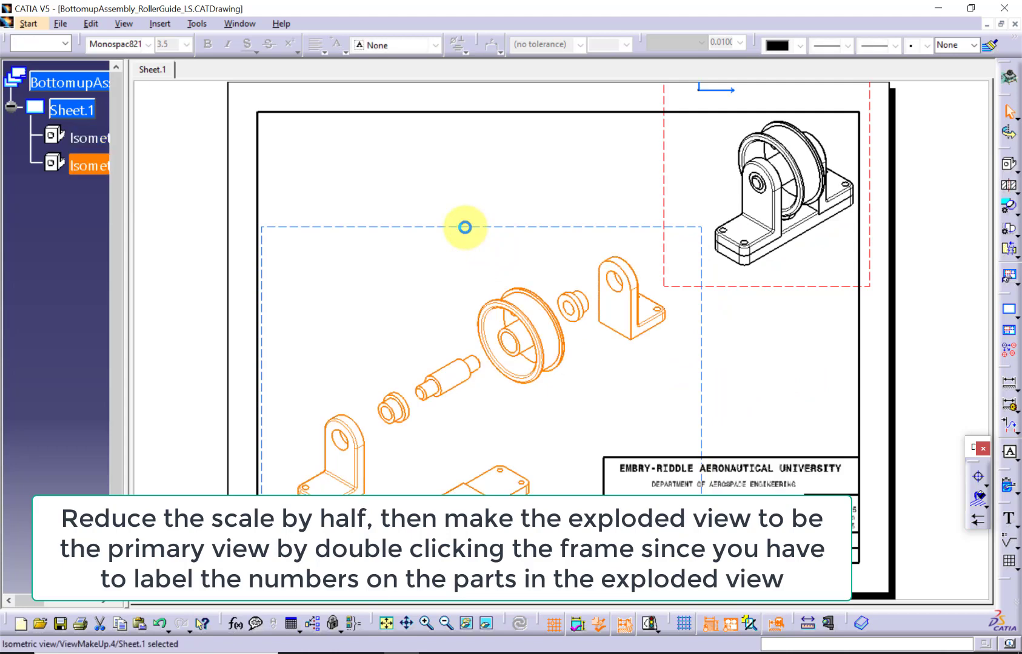
{"action": "double_click", "coordinate": [464, 227]}
{"action": "left_click", "coordinate": [490, 178]}
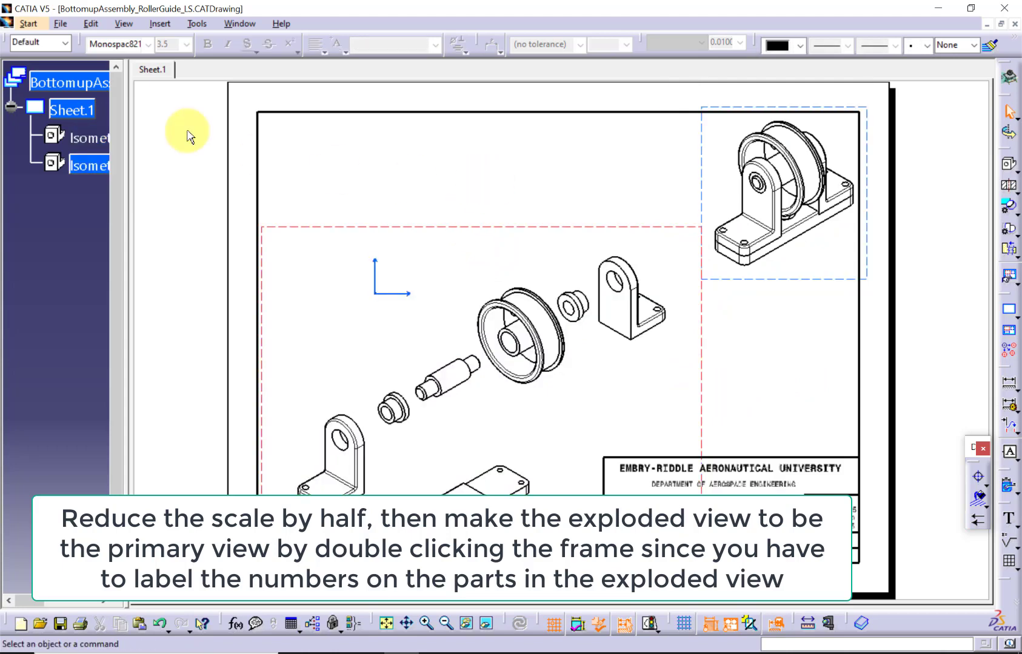
Generate part-number balloons for the parts in the active exploded view.
{"action": "left_click", "coordinate": [157, 24]}
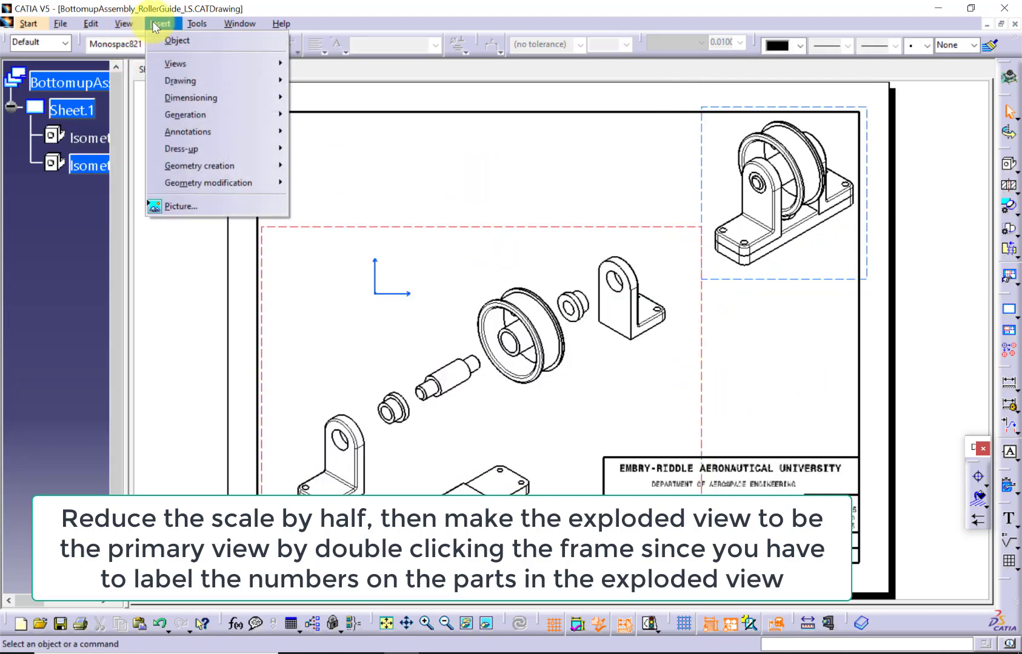
{"action": "mouse_move", "coordinate": [200, 98]}
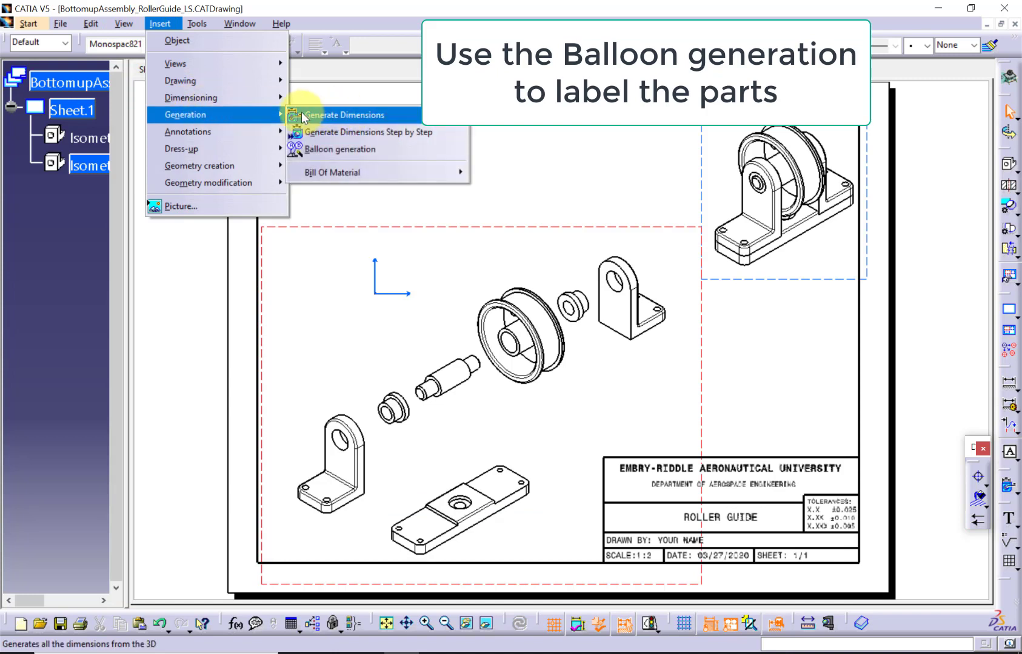
{"action": "left_click", "coordinate": [319, 149]}
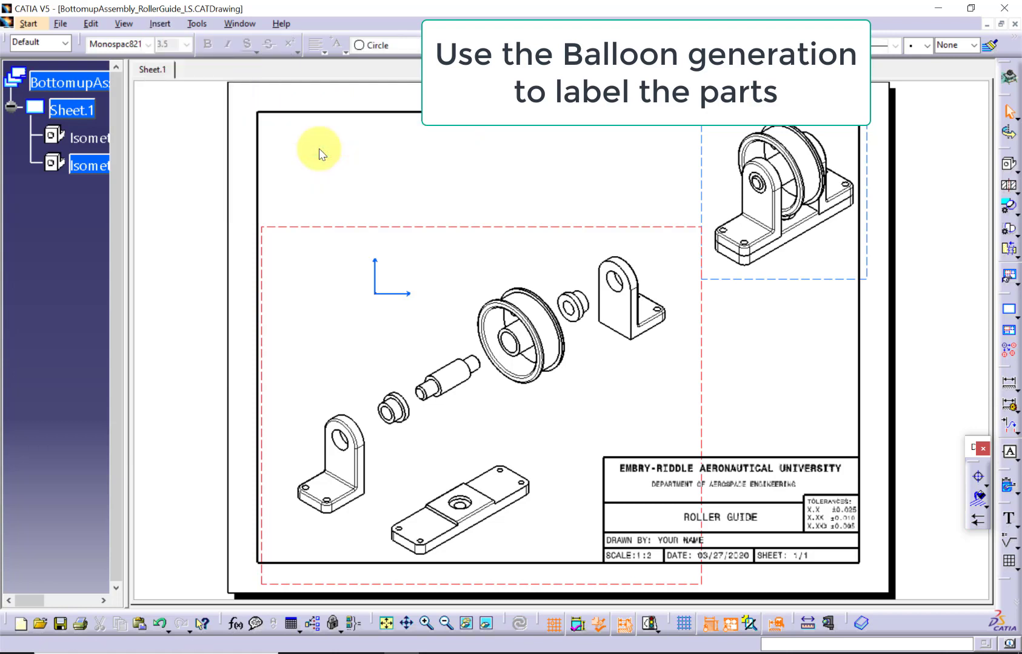
Reposition balloons 1 to 5 close to their parts, inside the sheet border and clear of the assembled view.
{"action": "left_click", "coordinate": [181, 332]}
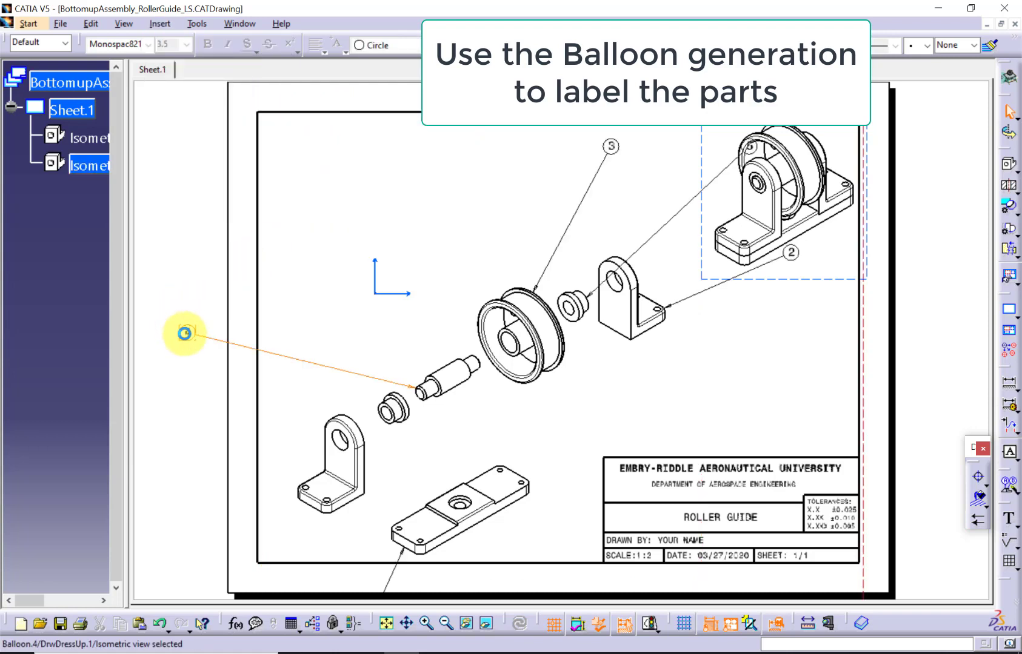
{"action": "left_click_drag", "start_coordinate": [336, 334], "coordinate": [383, 340]}
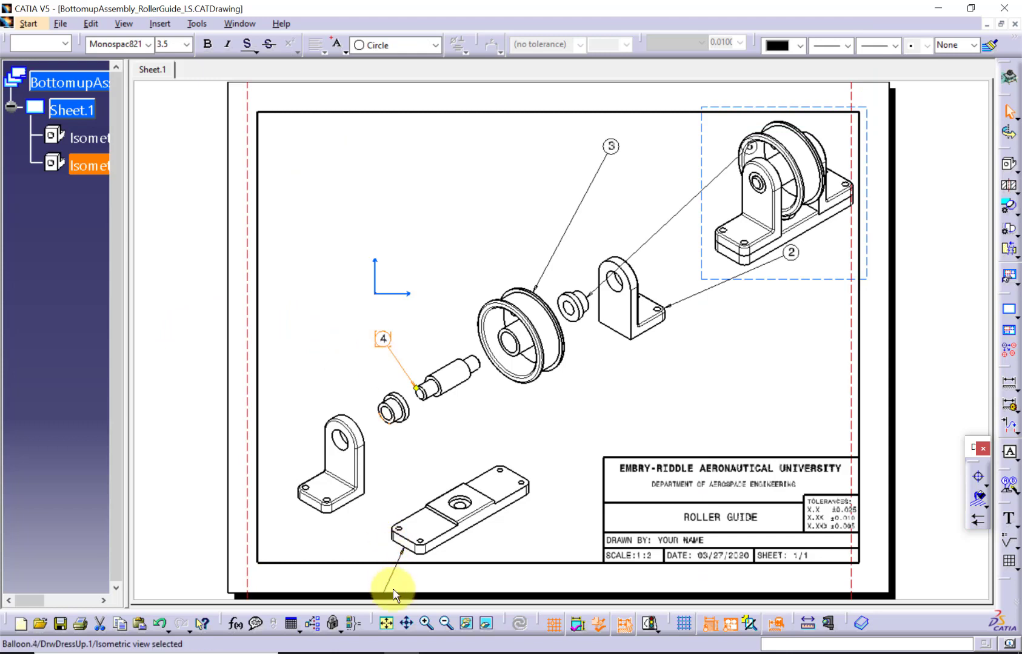
{"action": "left_click_drag", "start_coordinate": [392, 586], "coordinate": [390, 470]}
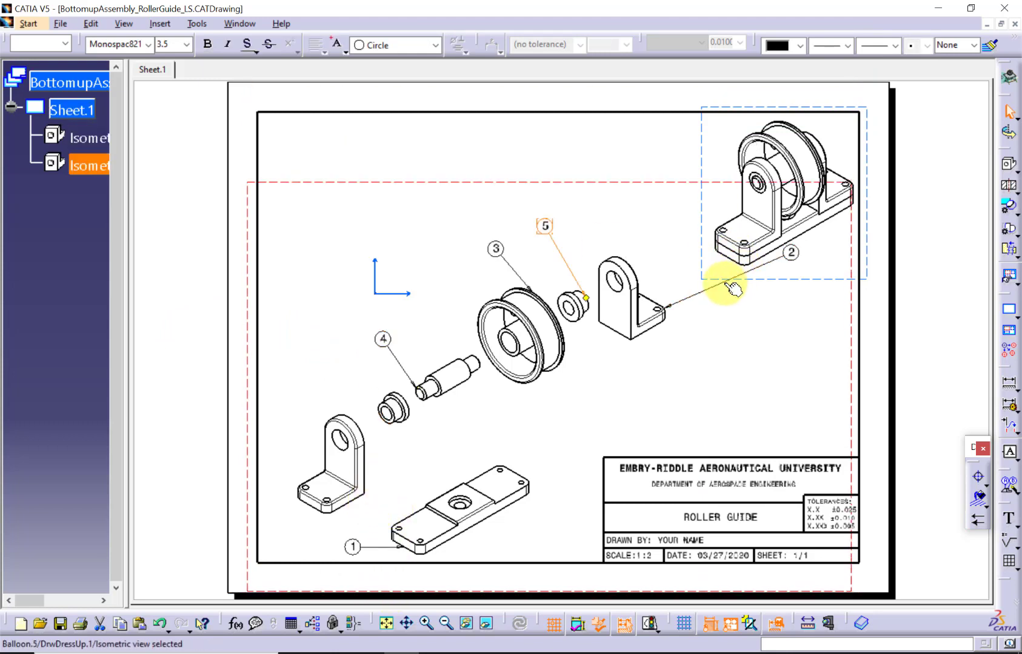
{"action": "left_click_drag", "start_coordinate": [733, 289], "coordinate": [559, 259]}
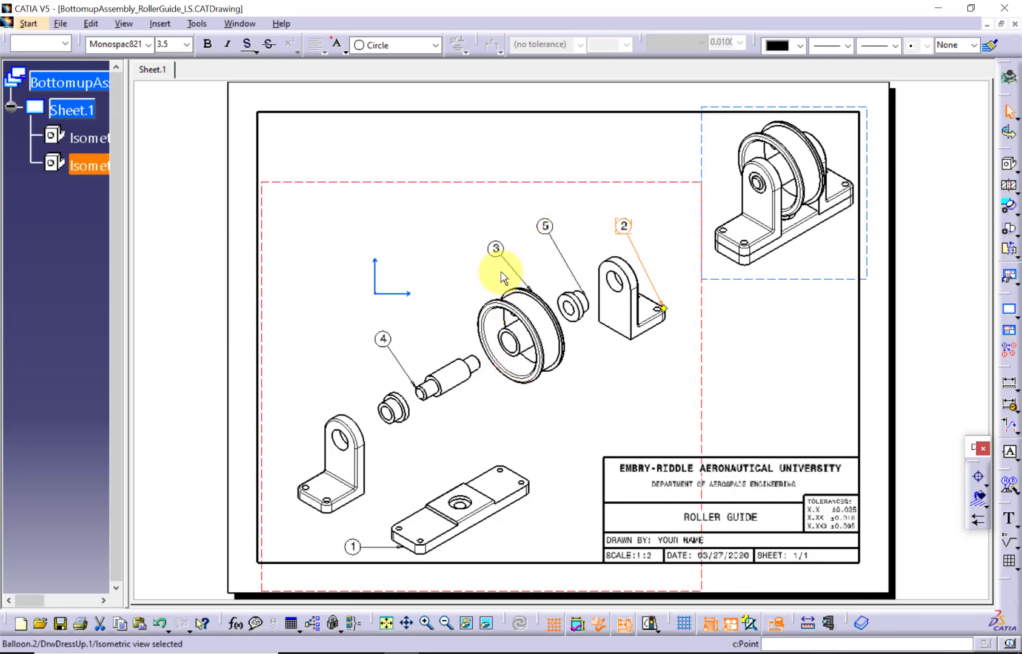
{"action": "left_click", "coordinate": [543, 241]}
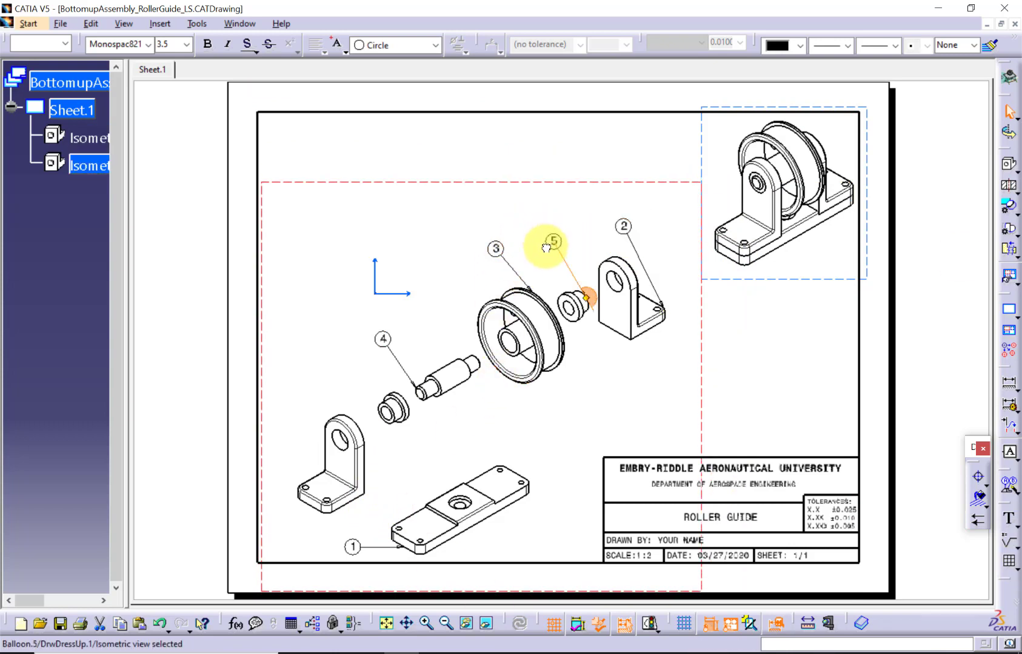
{"action": "left_click", "coordinate": [582, 223]}
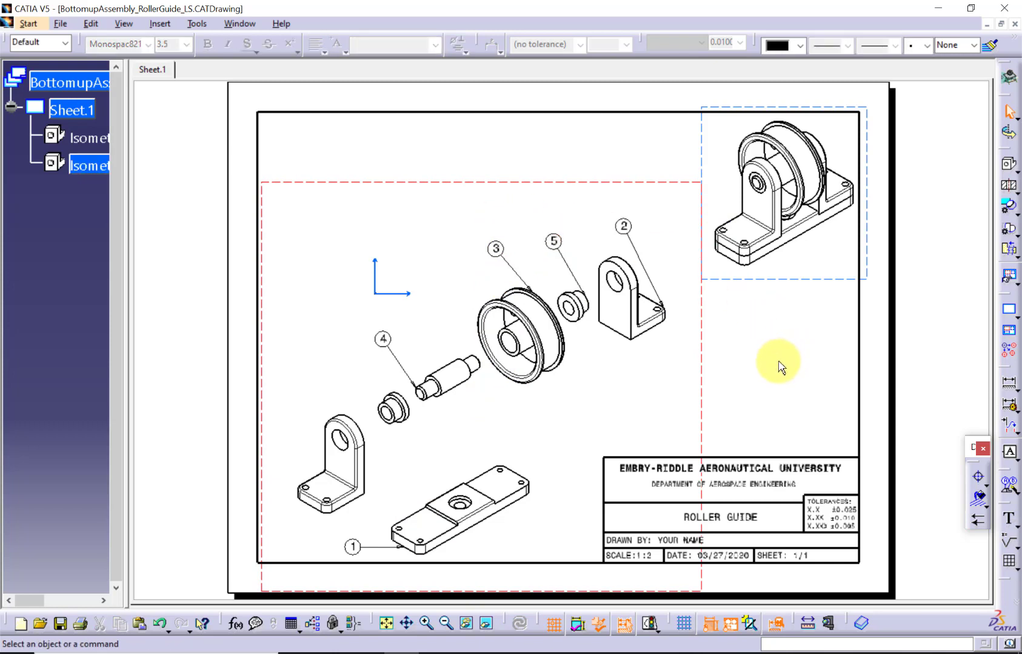
Insert the assembly's bill of material table in the upper-left area of the sheet border.
{"action": "left_click", "coordinate": [161, 26]}
{"action": "mouse_move", "coordinate": [206, 114]}
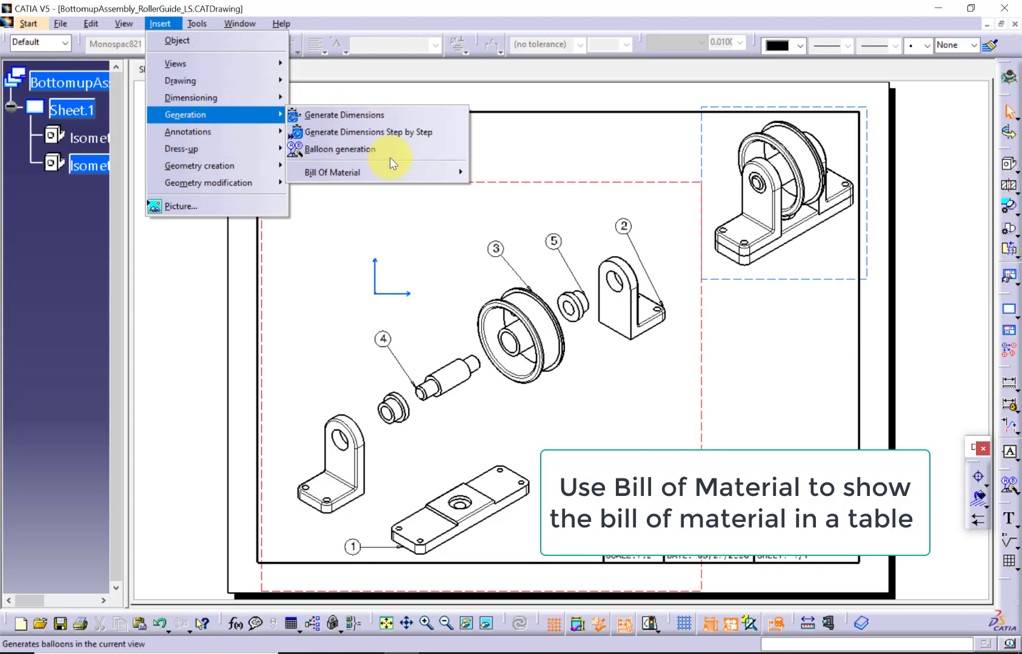
{"action": "mouse_move", "coordinate": [403, 176]}
{"action": "left_click", "coordinate": [503, 188]}
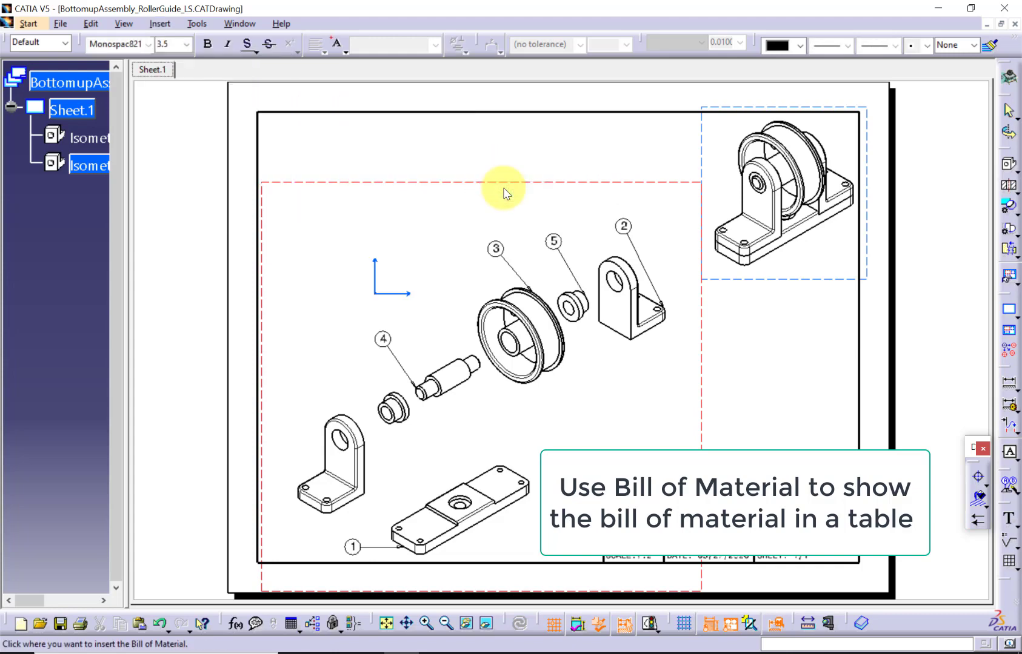
{"action": "left_click", "coordinate": [290, 140]}
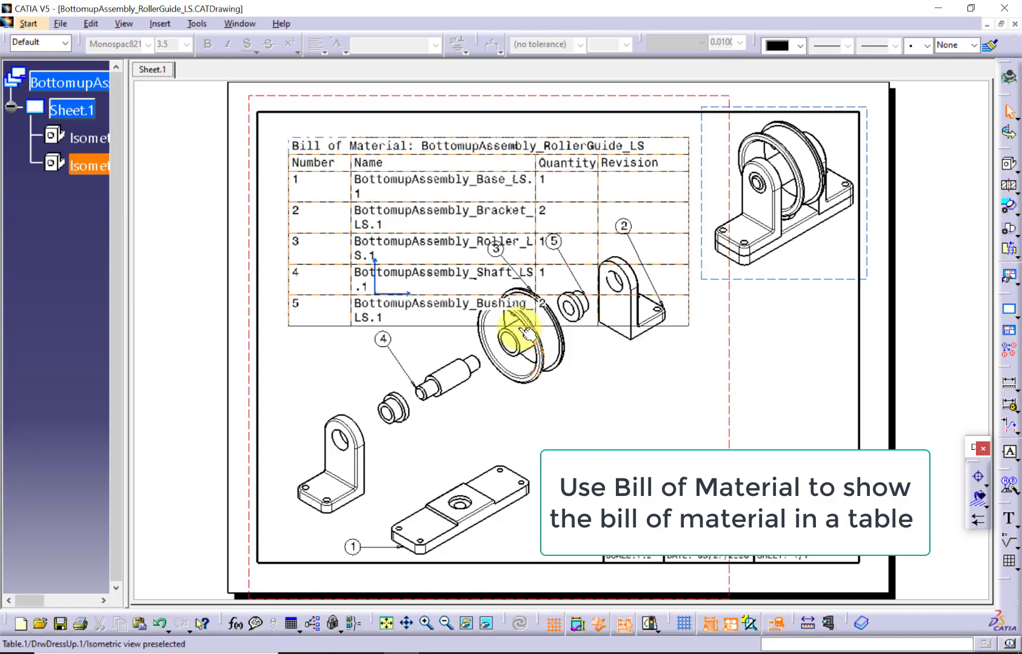
Open the bill of material table for editing and change the Revision column heading to Material.
{"action": "left_click", "coordinate": [437, 321]}
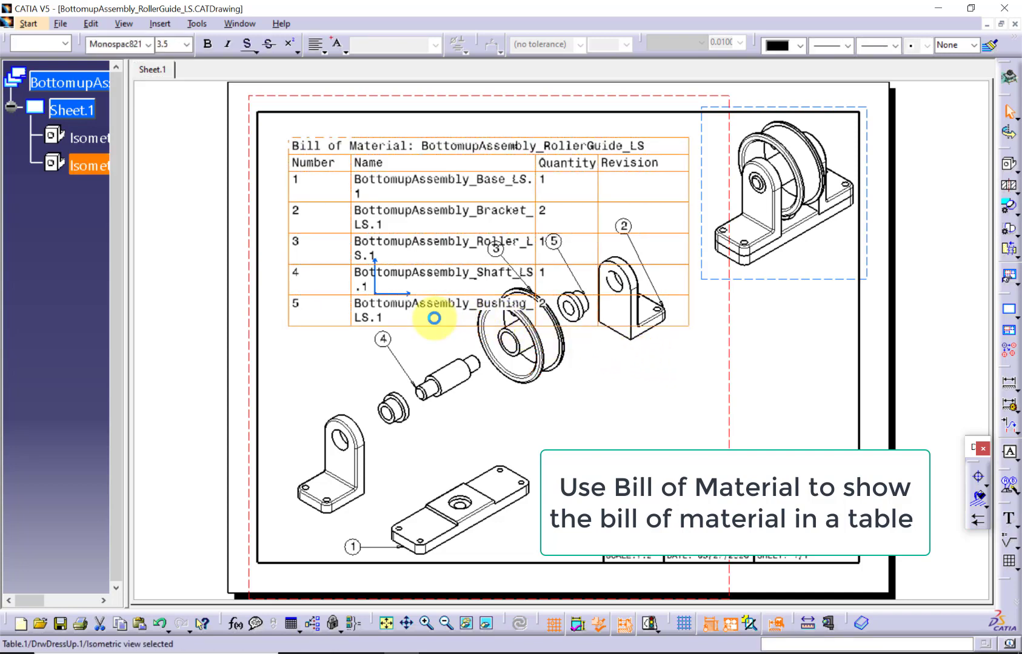
{"action": "double_click", "coordinate": [434, 318]}
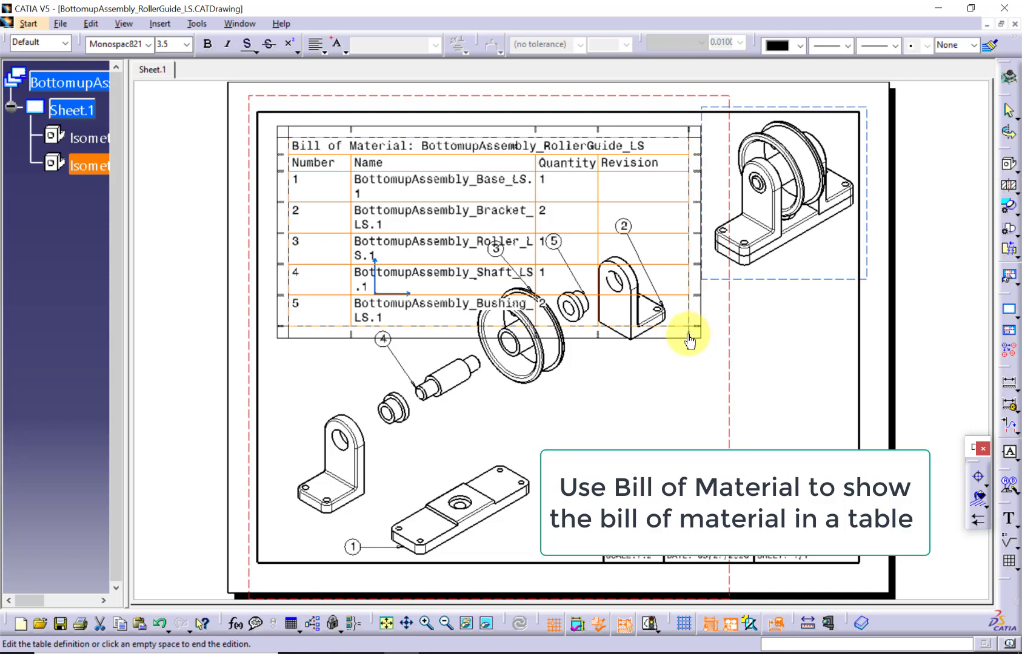
{"action": "left_click", "coordinate": [618, 161]}
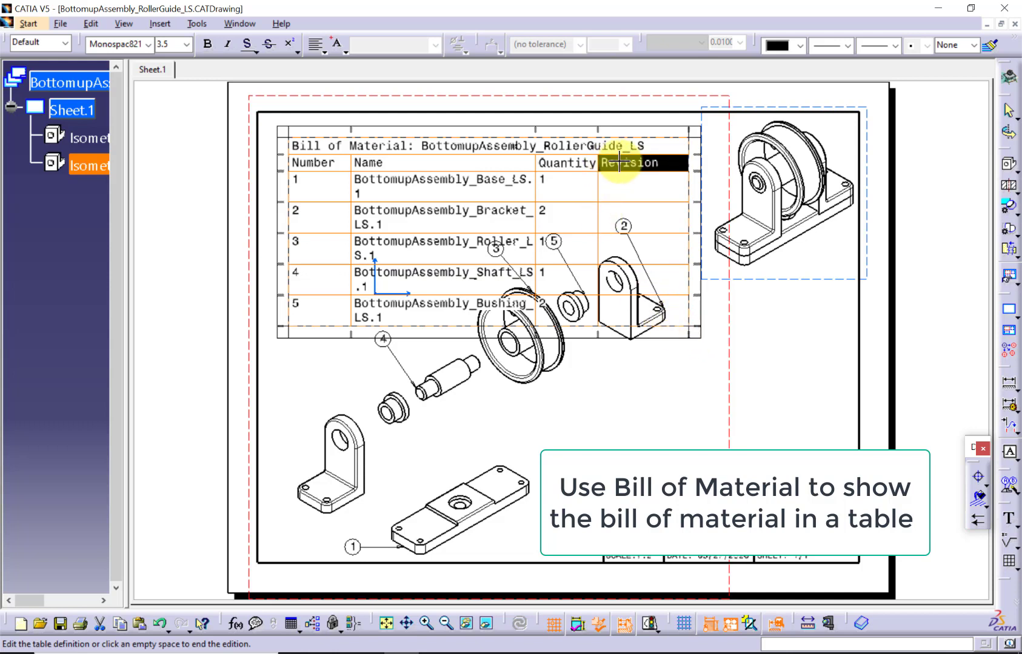
{"action": "double_click", "coordinate": [619, 161]}
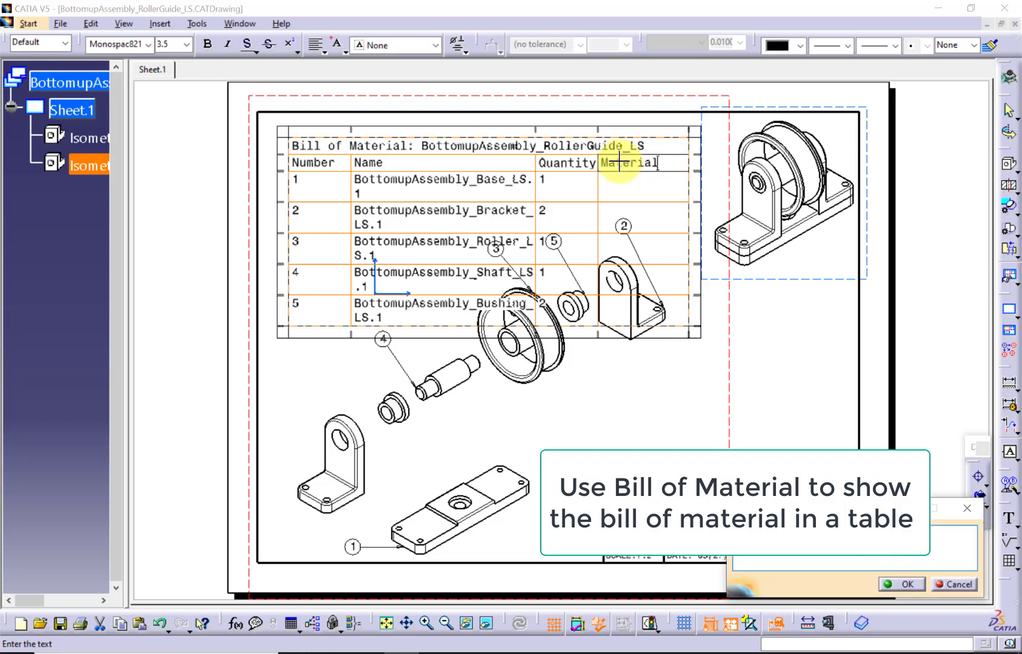
{"action": "left_click", "coordinate": [905, 584]}
Check the part materials in the Word assignment document, and enter Cast Iron as the base's material in the table.
{"action": "left_click", "coordinate": [626, 190]}
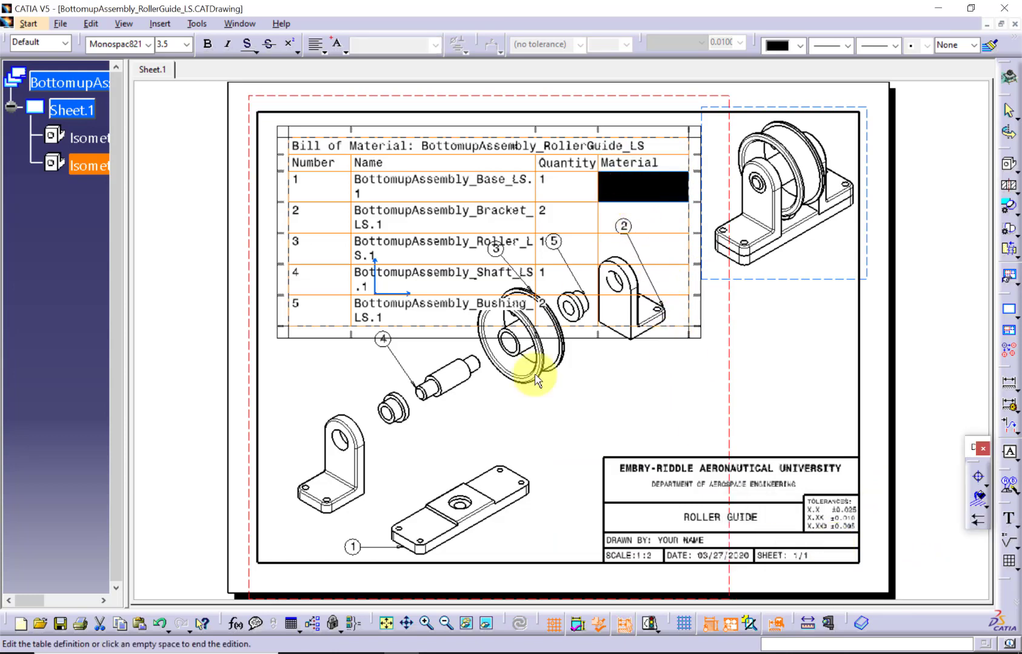
{"action": "left_click", "coordinate": [366, 653]}
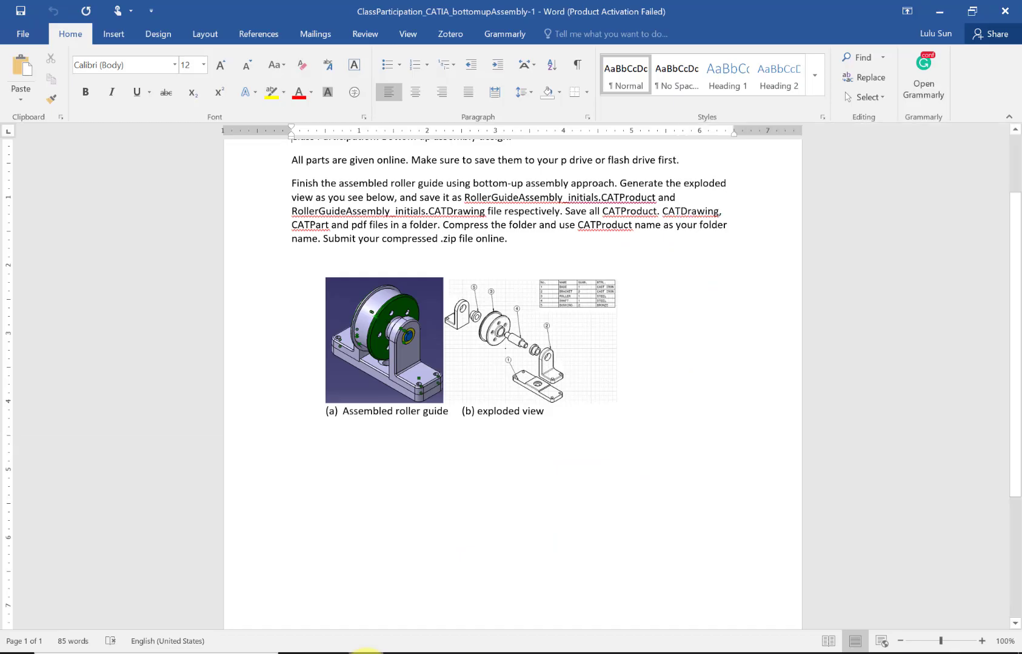
{"action": "left_click", "coordinate": [366, 653]}
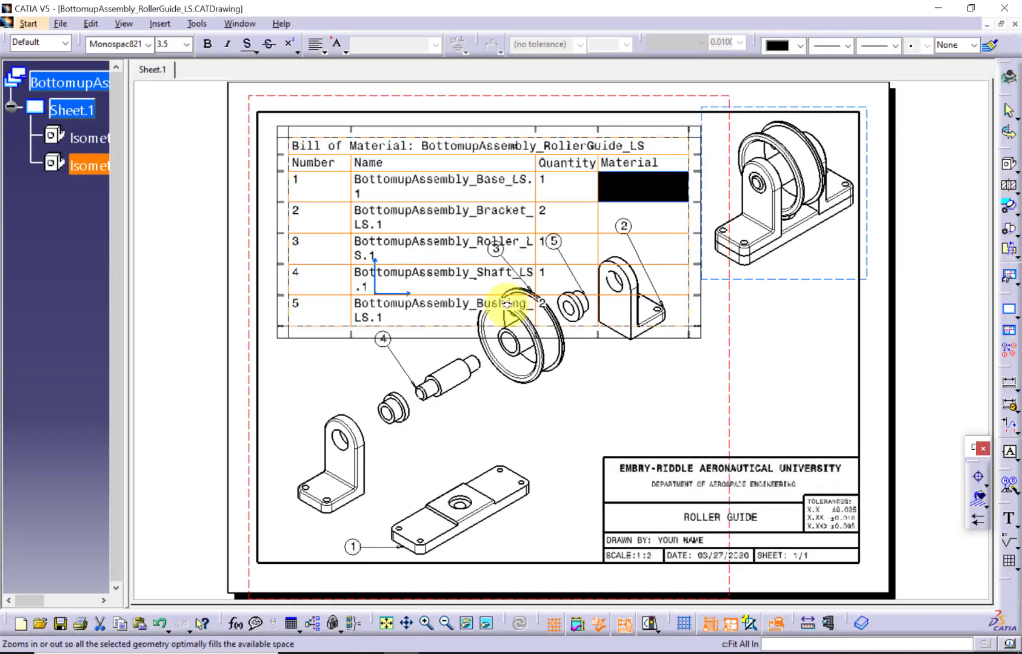
{"action": "double_click", "coordinate": [617, 187]}
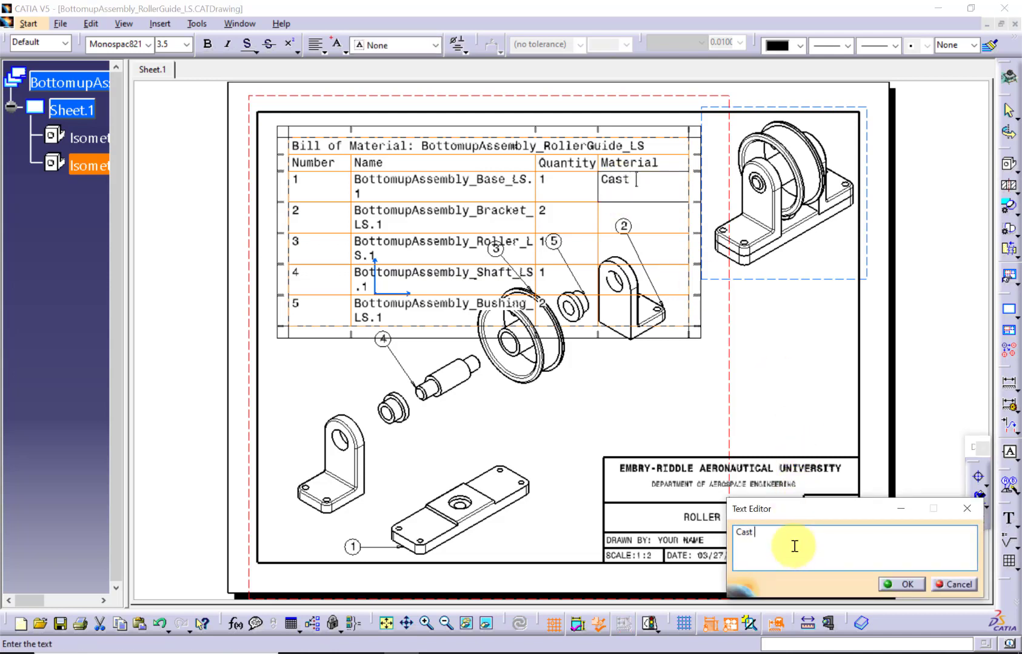
{"action": "left_click", "coordinate": [899, 586]}
Enter Cast Iron as the bracket's material and Steel as the roller's material.
{"action": "double_click", "coordinate": [641, 217]}
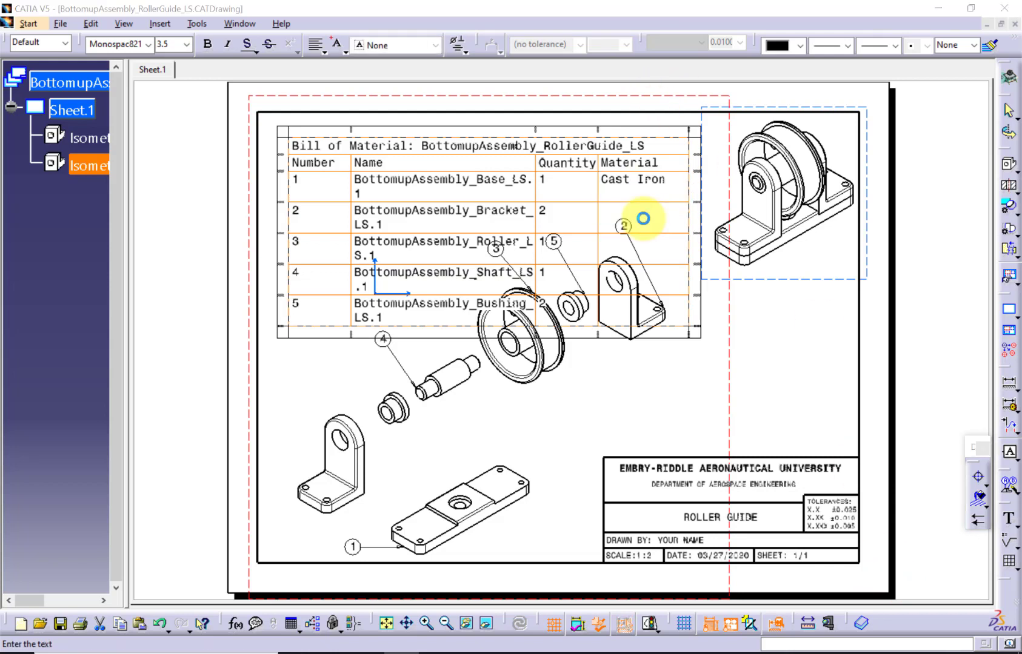
{"action": "type", "text": "Cast "}
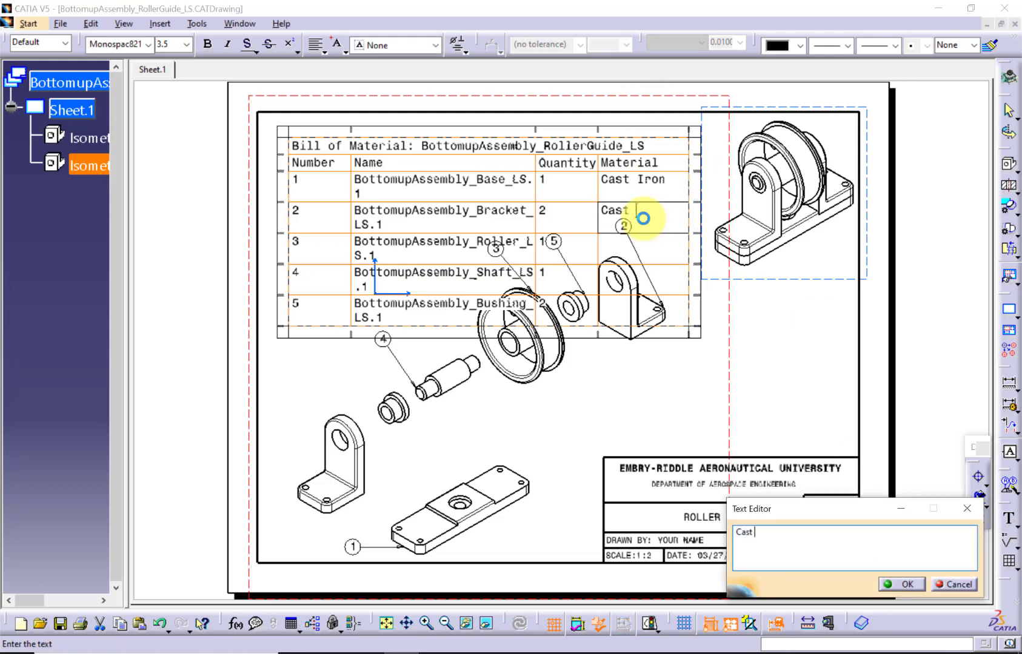
{"action": "type", "text": "Iron"}
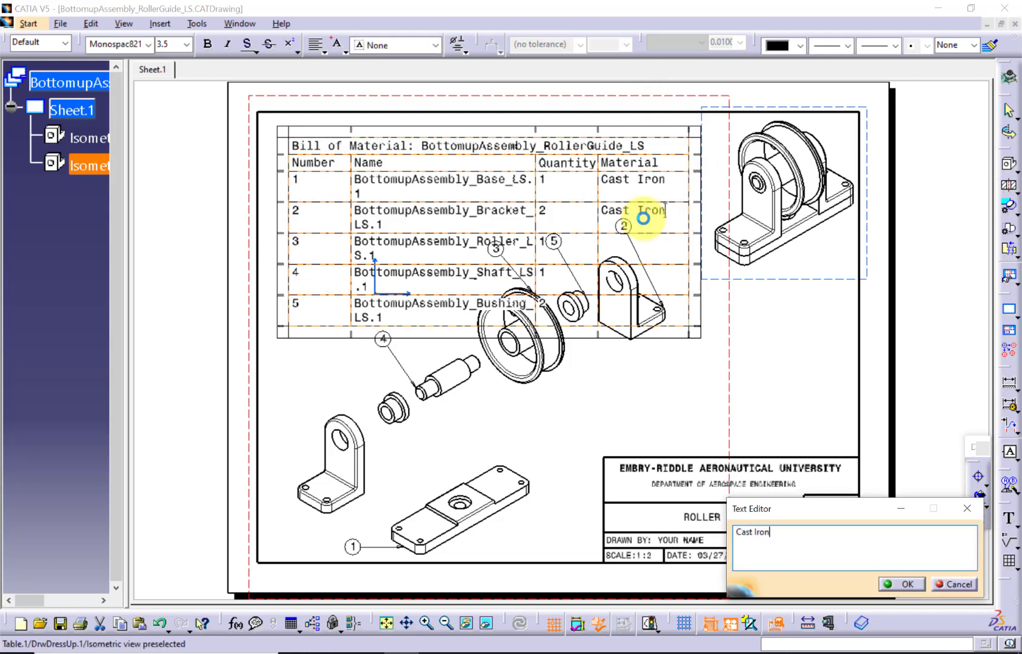
{"action": "left_click", "coordinate": [900, 584]}
{"action": "double_click", "coordinate": [661, 249]}
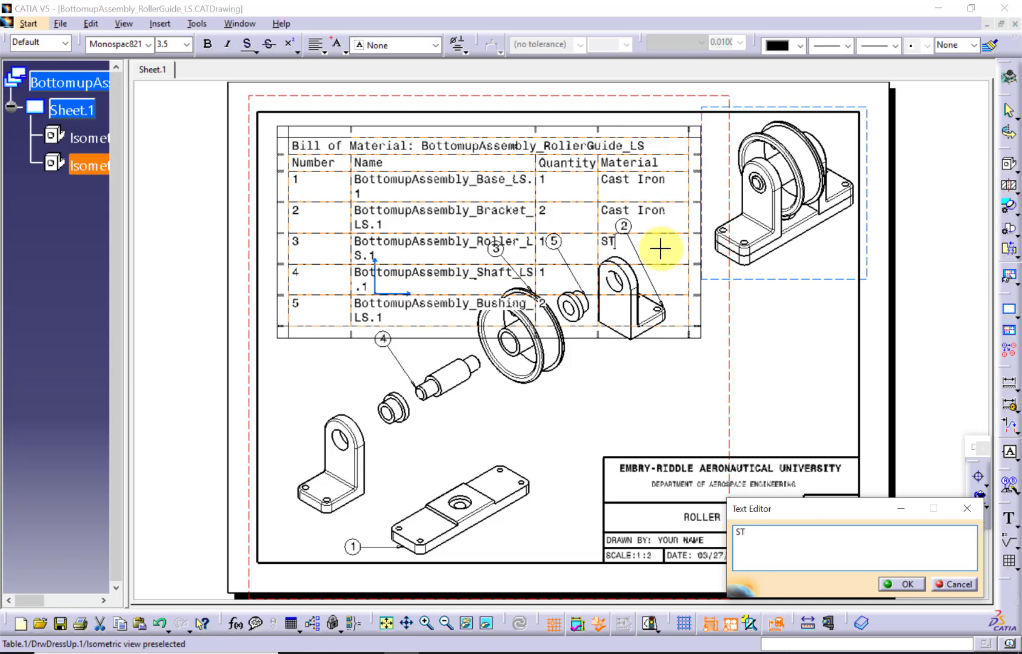
{"action": "left_click", "coordinate": [891, 585]}
Enter Steel as the shaft's material and Bronze as the bushing's, and finish editing the table.
{"action": "left_click", "coordinate": [670, 280]}
{"action": "double_click", "coordinate": [671, 280]}
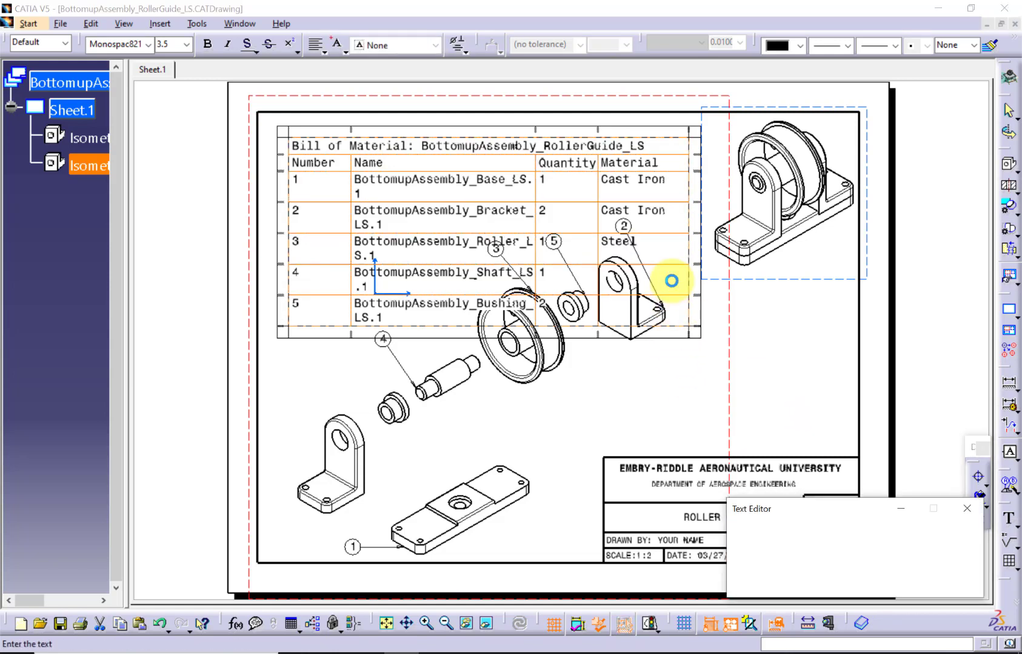
{"action": "type", "text": "Steel"}
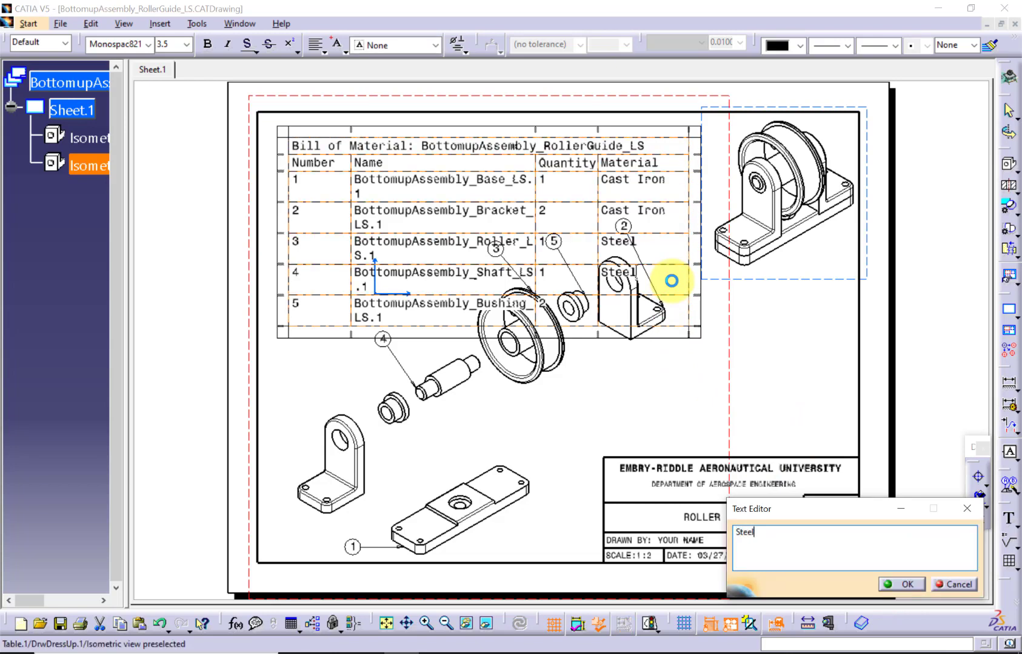
{"action": "left_click", "coordinate": [892, 585]}
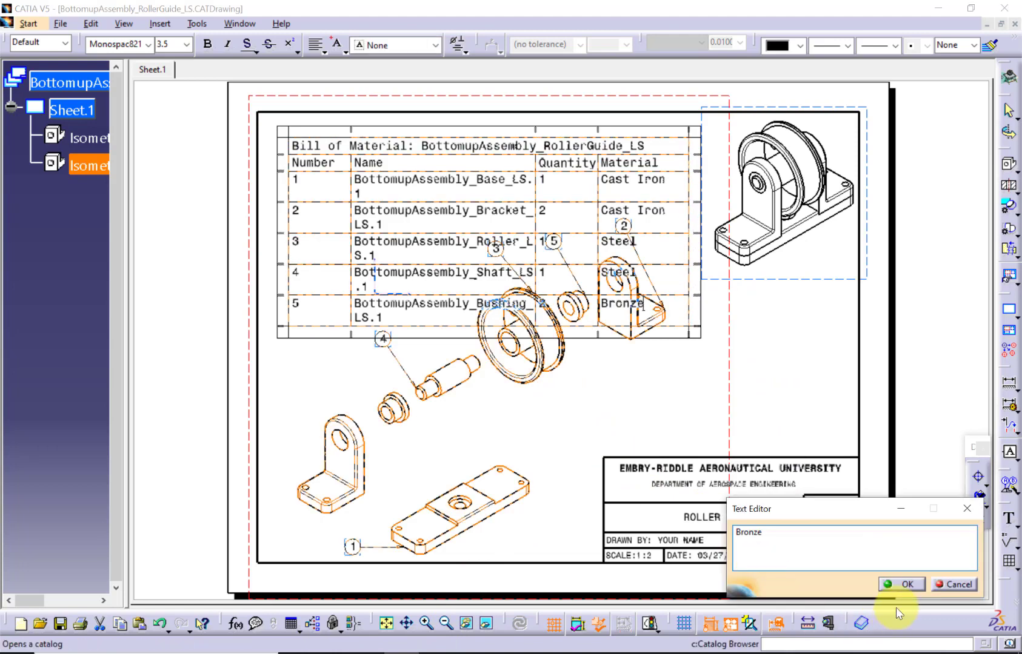
{"action": "left_click", "coordinate": [893, 584]}
{"action": "left_click", "coordinate": [810, 353]}
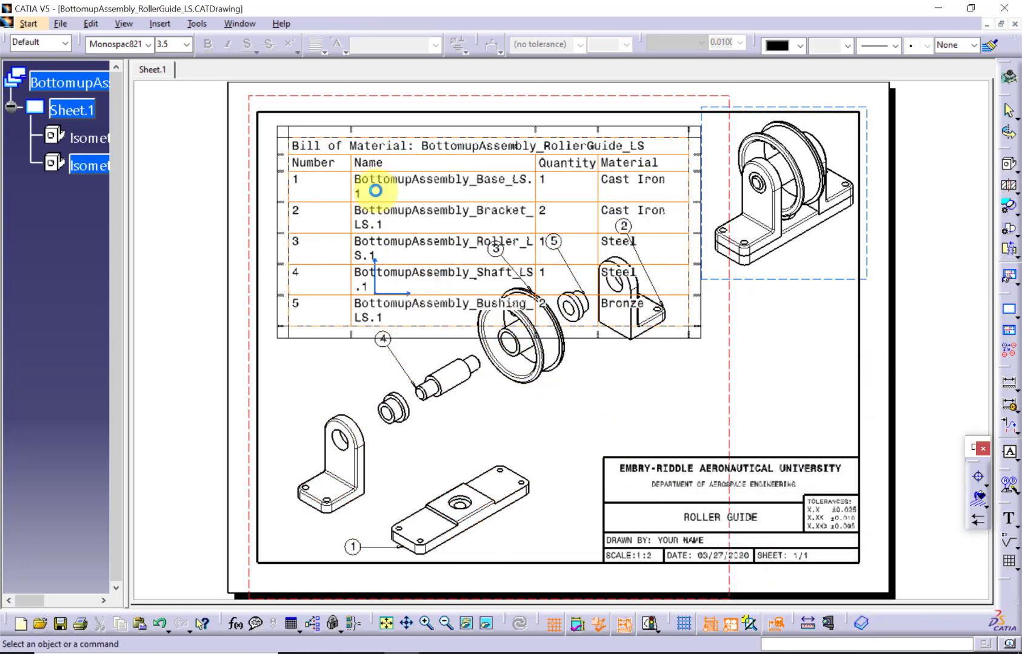
Set the font size of the whole bill of material table to 2.5 mm.
{"action": "left_click", "coordinate": [368, 182]}
{"action": "left_click", "coordinate": [185, 45]}
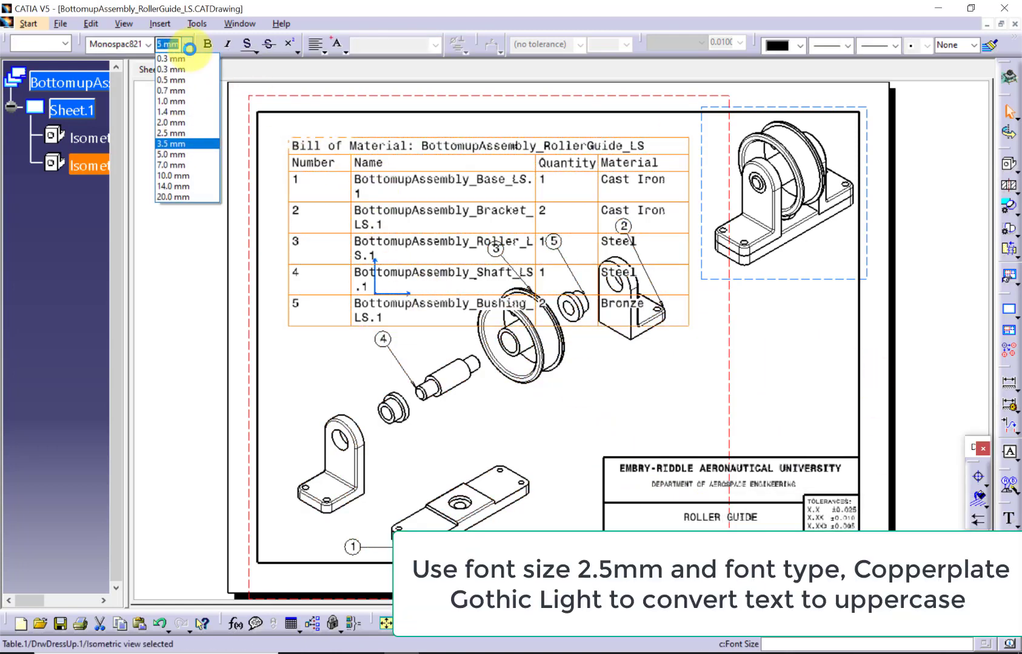
{"action": "left_click", "coordinate": [186, 126]}
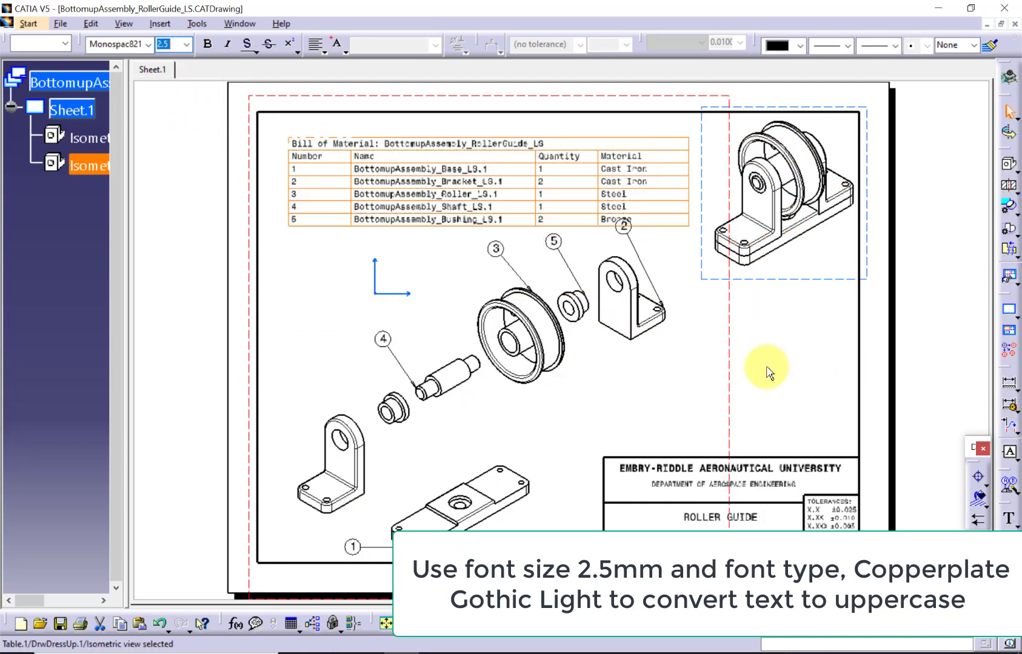
Narrow the Number, Quantity and Material columns of the bill of material table and end the table editing.
{"action": "left_click", "coordinate": [611, 170]}
{"action": "double_click", "coordinate": [611, 170]}
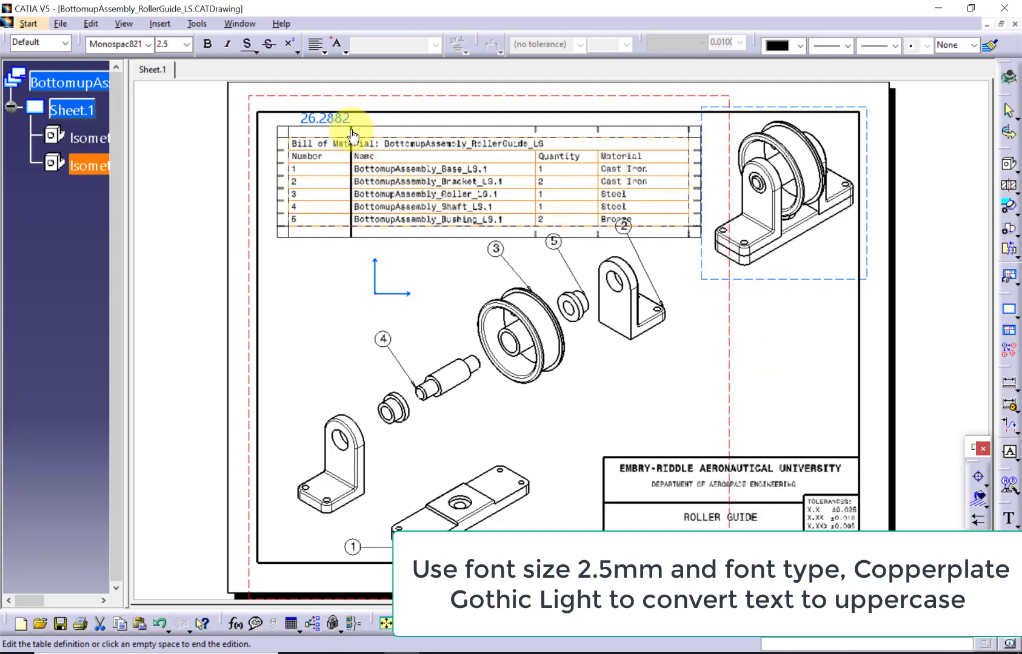
{"action": "left_click_drag", "start_coordinate": [352, 135], "coordinate": [340, 133]}
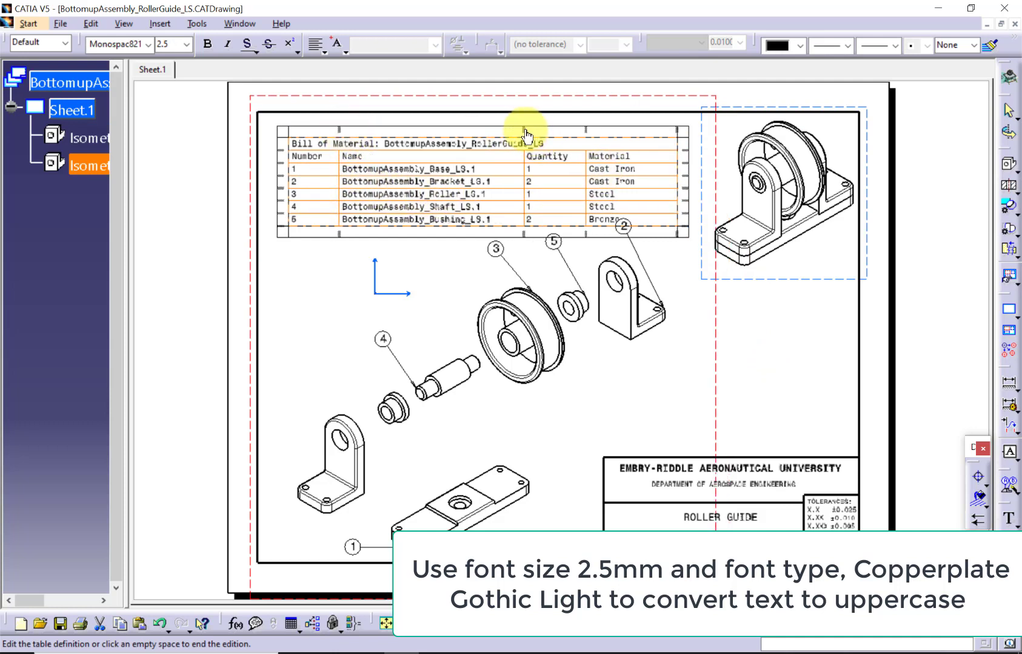
{"action": "left_click_drag", "start_coordinate": [526, 135], "coordinate": [512, 132]}
{"action": "left_click_drag", "start_coordinate": [574, 134], "coordinate": [564, 131]}
{"action": "left_click_drag", "start_coordinate": [664, 133], "coordinate": [643, 134]}
{"action": "left_click", "coordinate": [331, 336]}
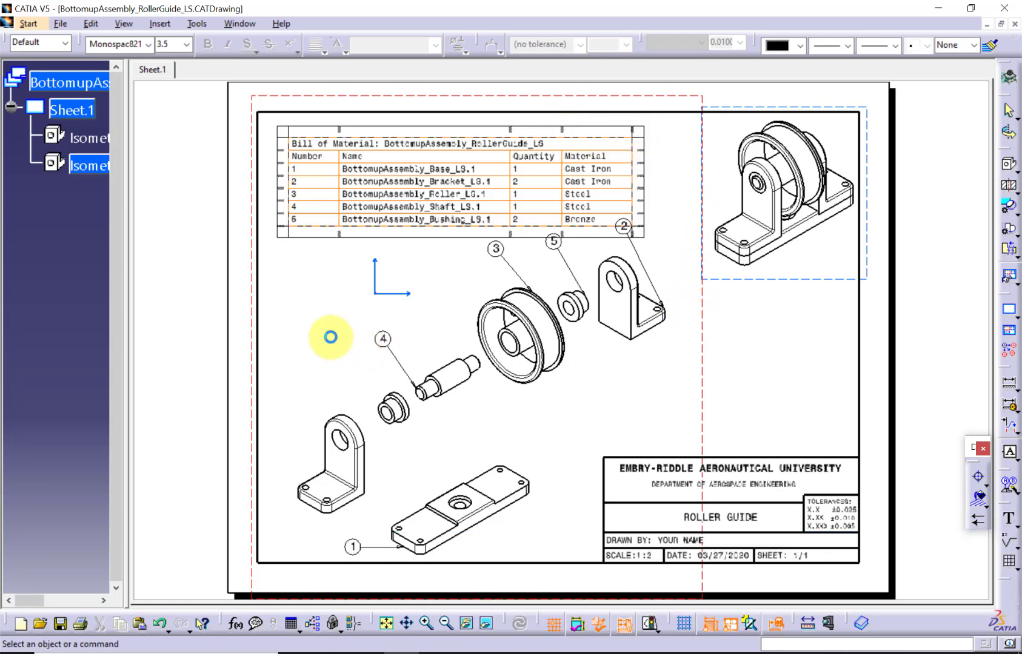
Move the bill of material table into the border's upper-left corner, clear of the balloons and the assembled view.
{"action": "left_click", "coordinate": [428, 181]}
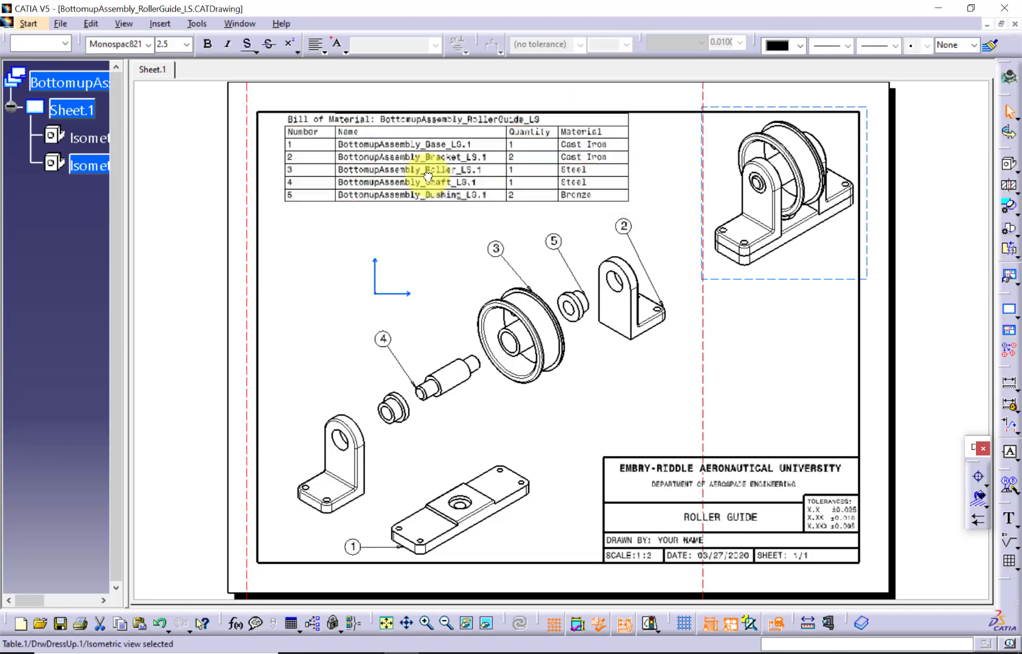
{"action": "left_click_drag", "start_coordinate": [428, 177], "coordinate": [422, 187]}
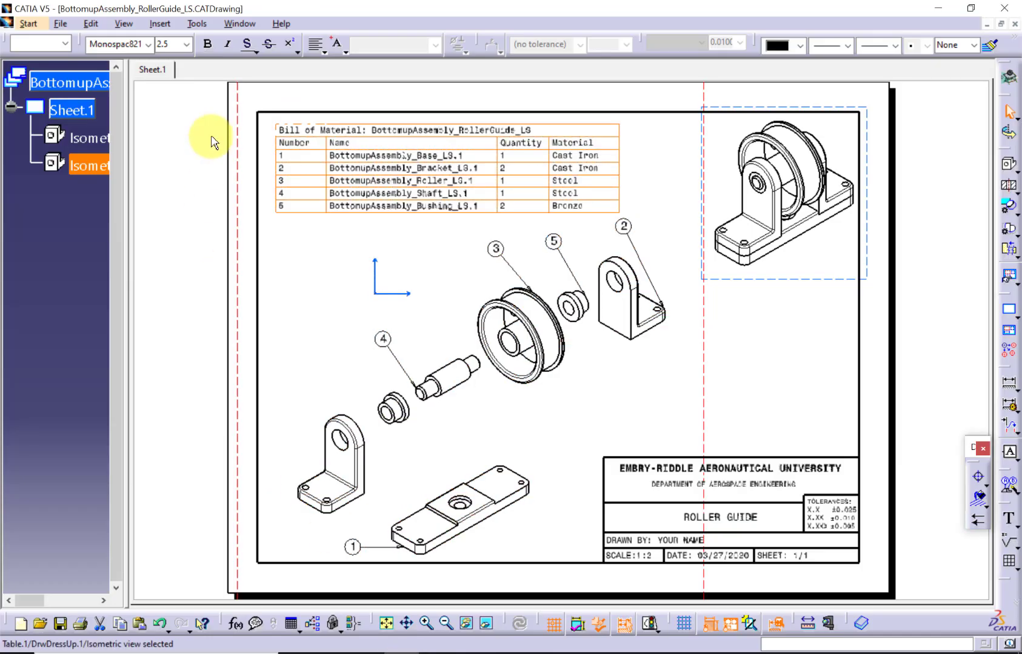
Change the font of the whole bill of material table to Copperplate Gothic Light and deselect the table.
{"action": "left_click", "coordinate": [149, 45]}
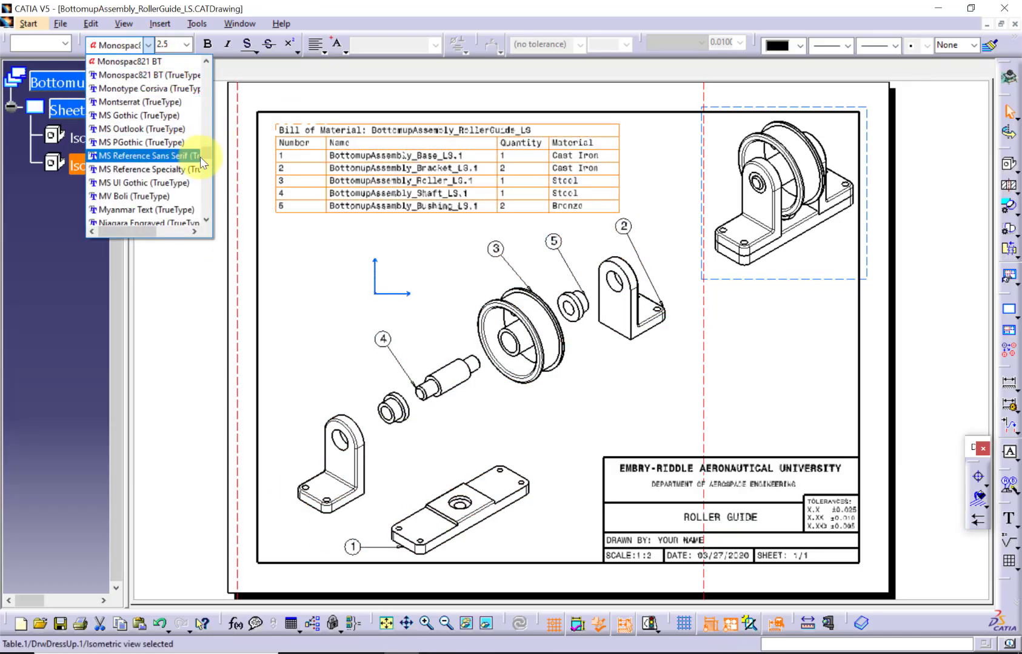
{"action": "left_click_drag", "start_coordinate": [205, 152], "coordinate": [209, 92]}
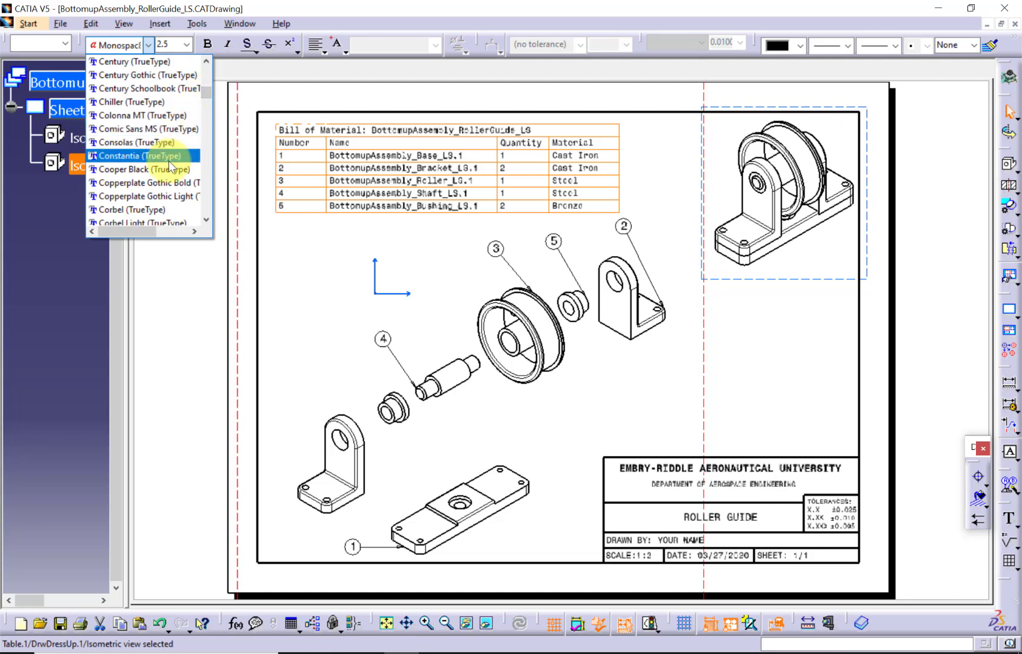
{"action": "scroll", "coordinate": [169, 162], "scroll_direction": "down", "scroll_amount": 1}
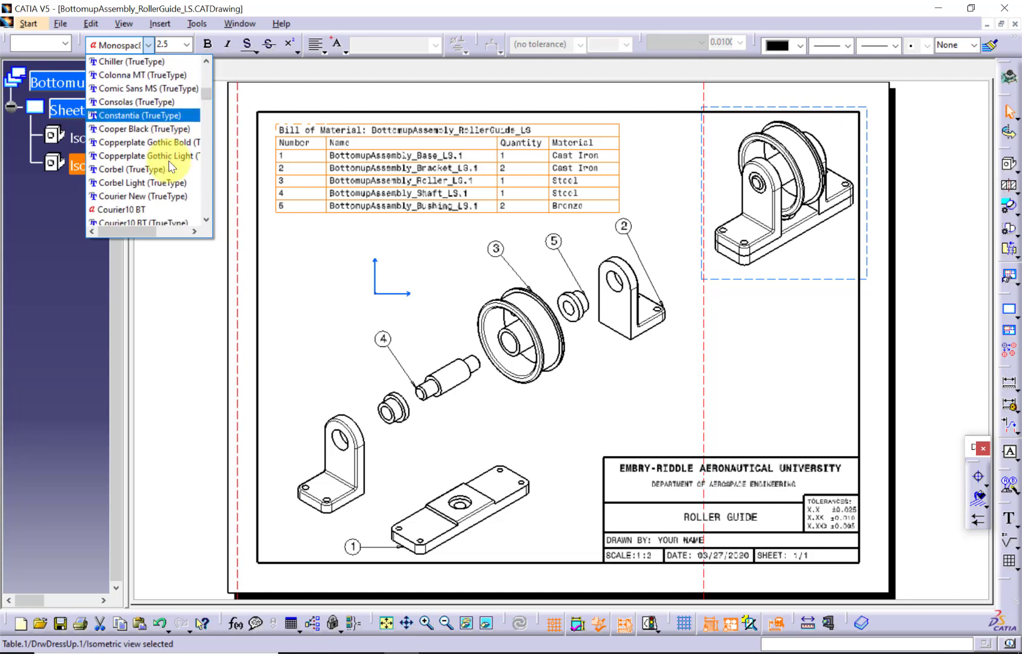
{"action": "left_click", "coordinate": [170, 156]}
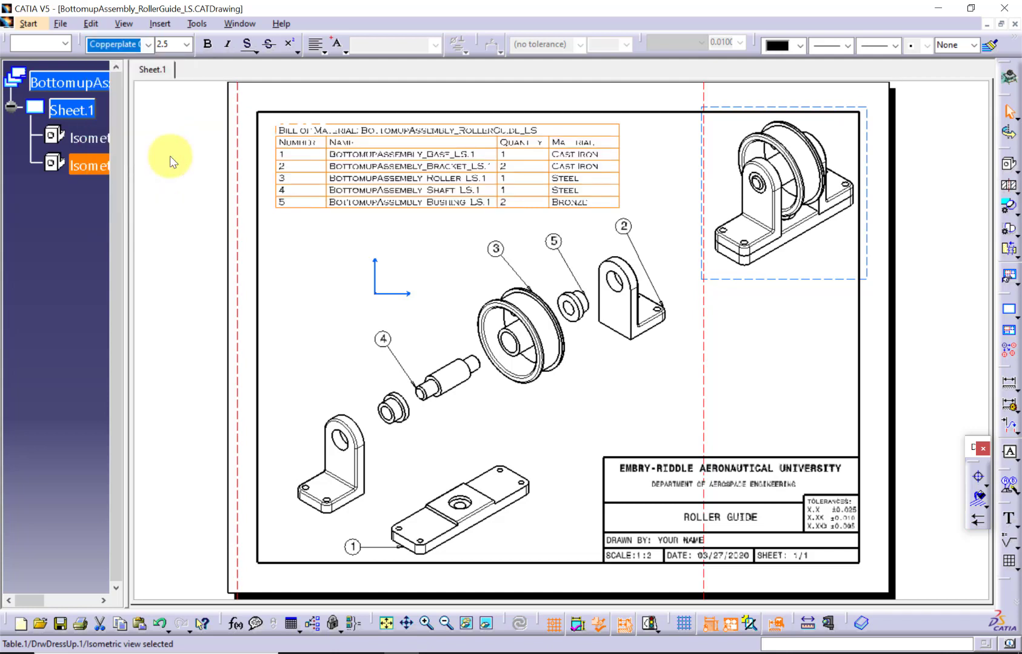
{"action": "left_click", "coordinate": [794, 333]}
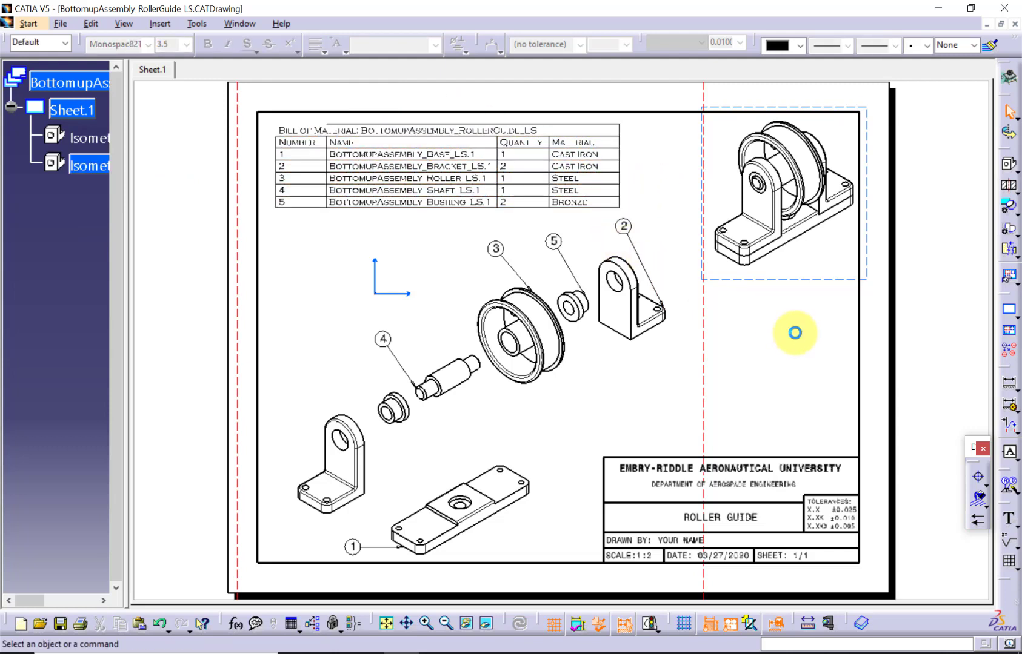
Print the drawing with Microsoft Print to PDF, saving it as BottomupAssembly_RollerGuide_LS in the CP_BottomupAssembly_LS folder.
{"action": "left_click", "coordinate": [60, 24]}
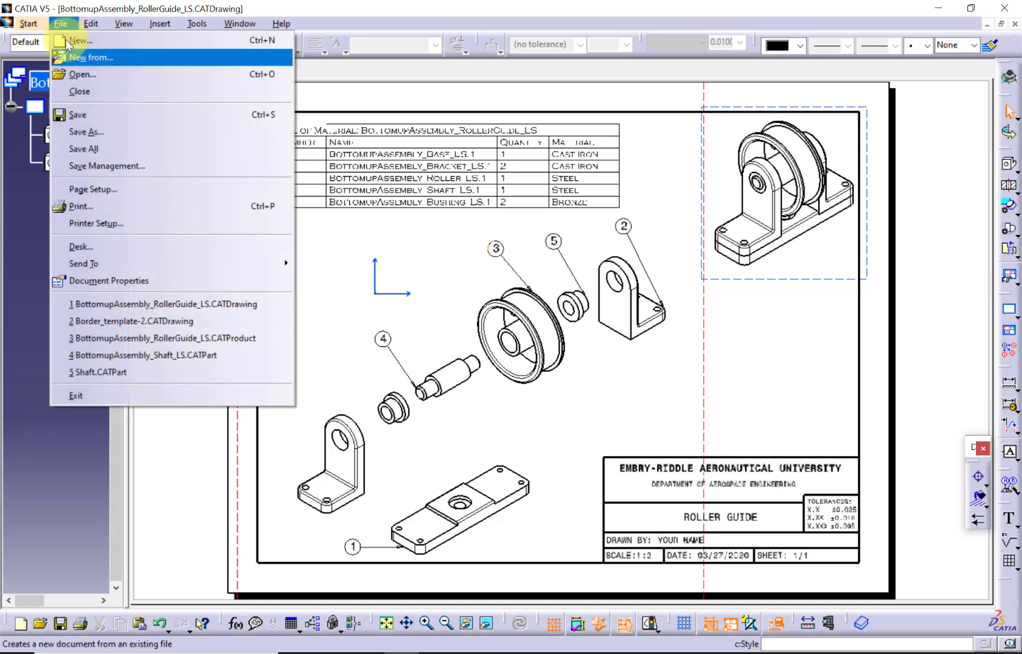
{"action": "left_click", "coordinate": [72, 206]}
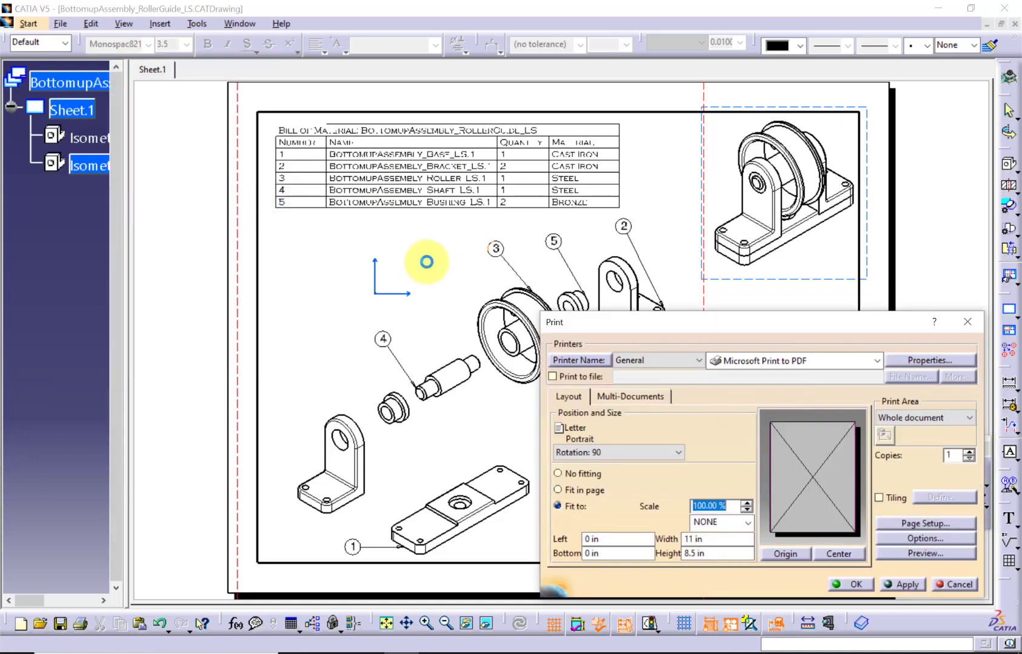
{"action": "left_click", "coordinate": [852, 585]}
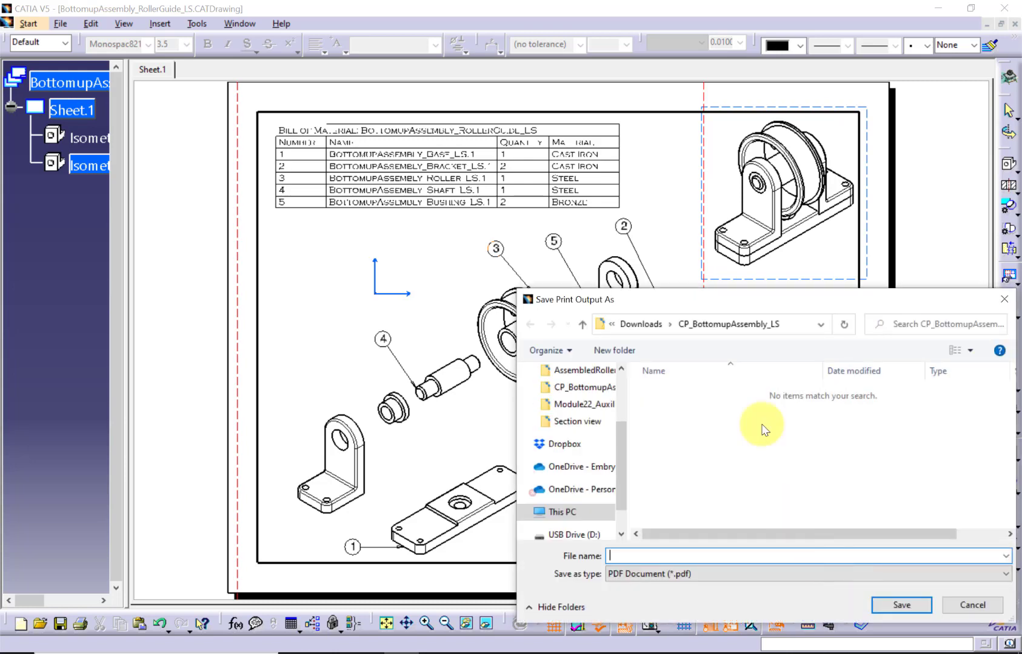
{"action": "type", "text": "BottomupAssembly_RollerGuide_LS"}
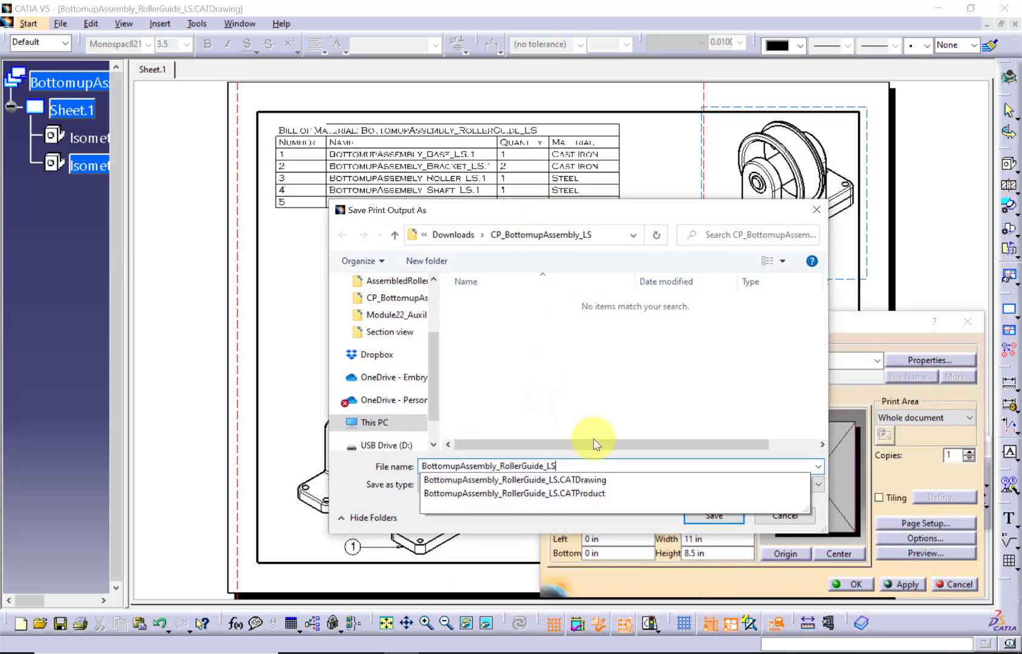
{"action": "left_click", "coordinate": [770, 446]}
{"action": "left_click", "coordinate": [721, 516]}
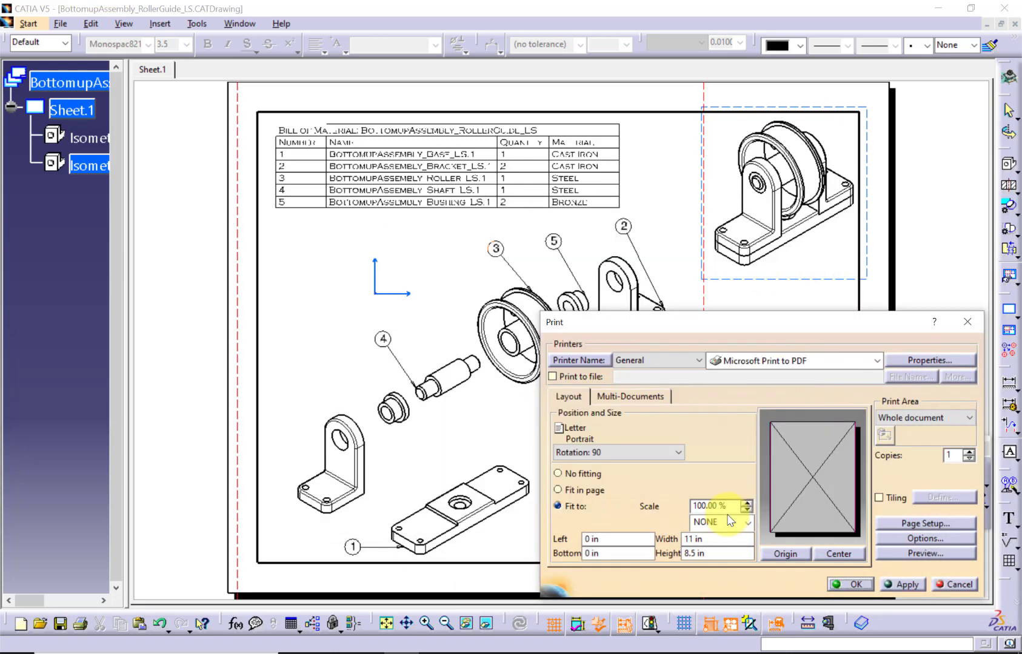
{"action": "left_click", "coordinate": [853, 585]}
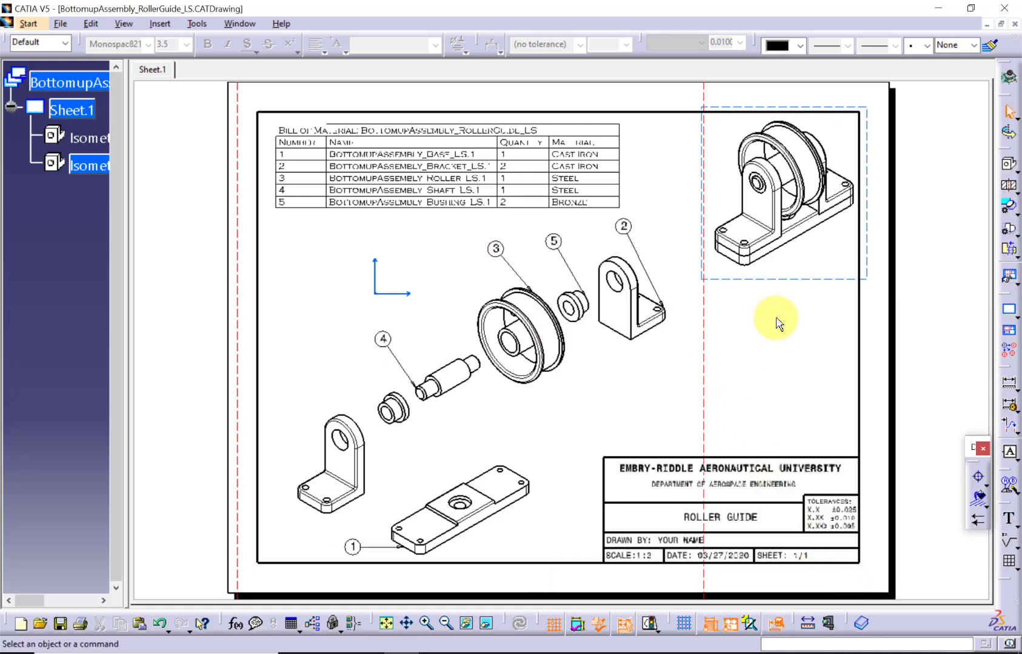
Switch to File Explorer and compress the CP_BottomupAssembly_LS folder in Downloads into a zip file.
{"action": "left_click", "coordinate": [541, 653]}
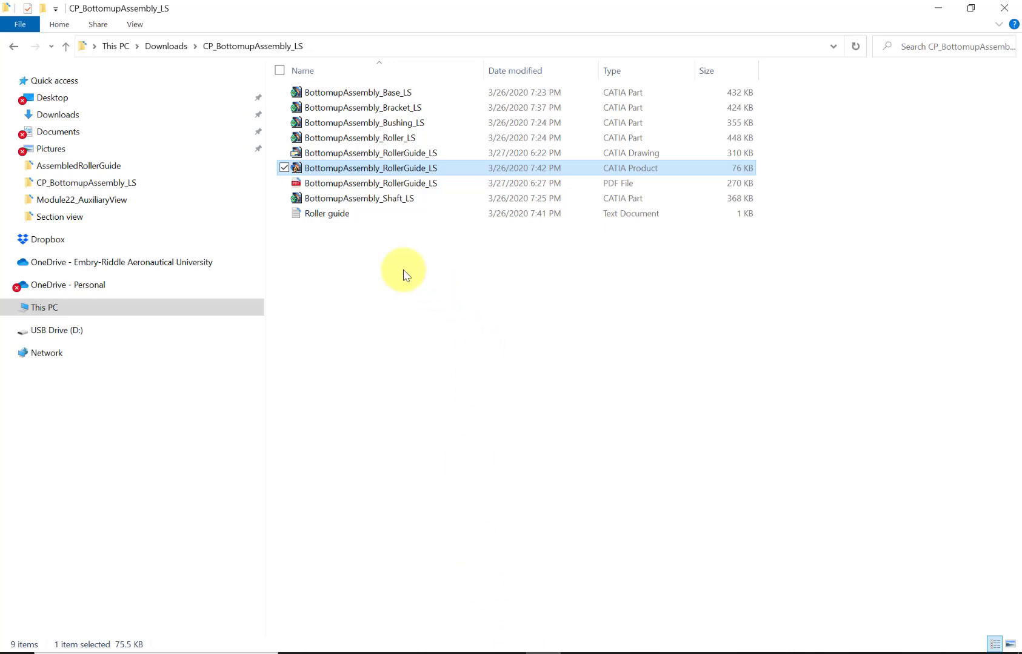
{"action": "left_click", "coordinate": [10, 52]}
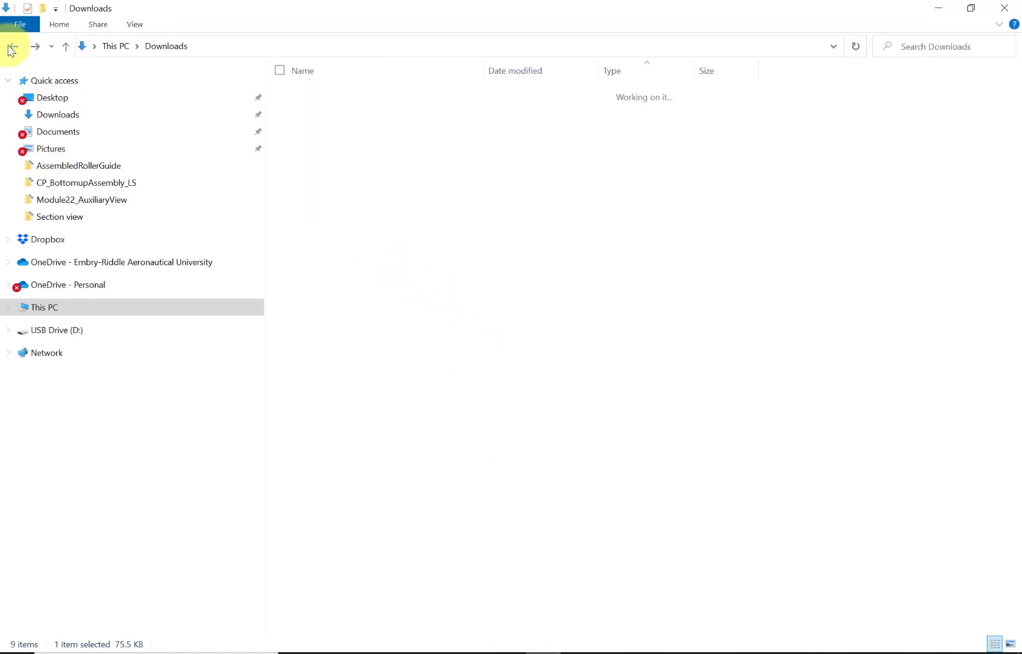
{"action": "right_click", "coordinate": [334, 109]}
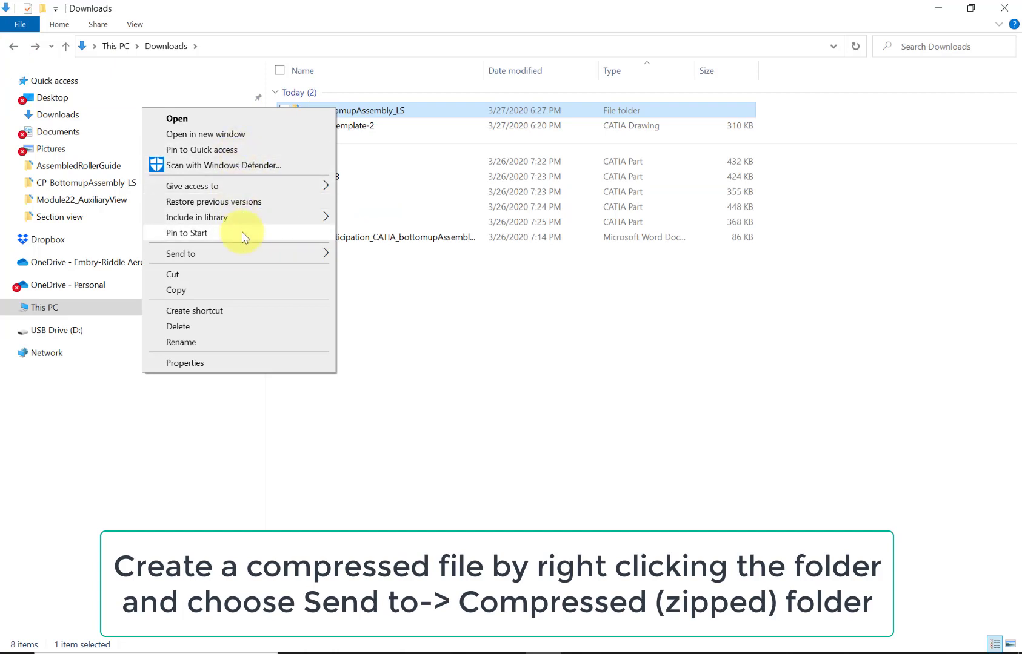
{"action": "mouse_move", "coordinate": [261, 261]}
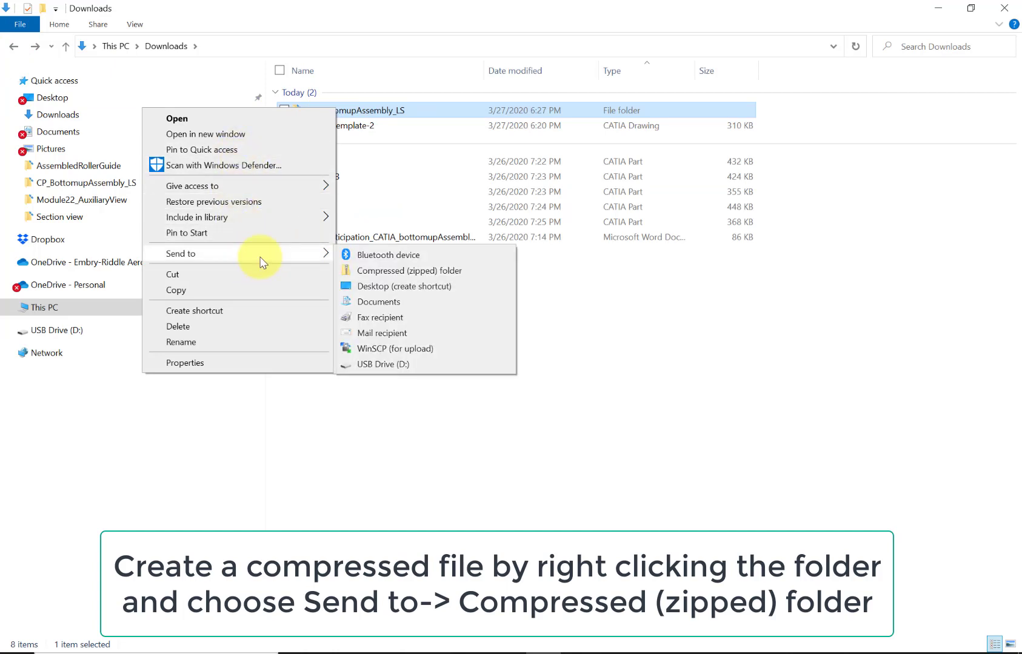
{"action": "left_click", "coordinate": [400, 271]}
{"action": "left_click", "coordinate": [418, 322]}
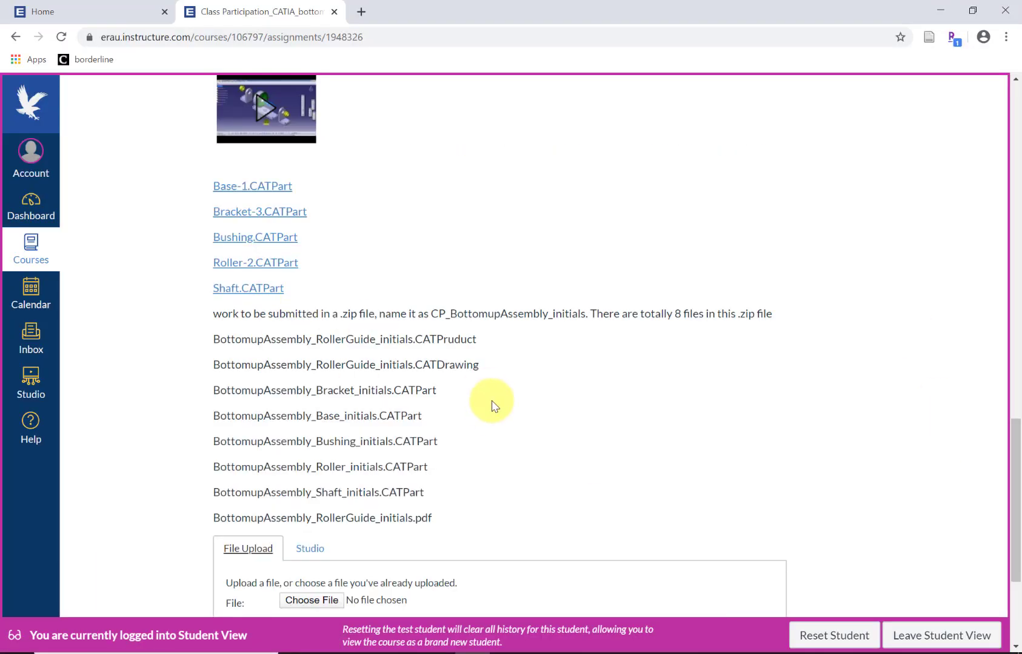
On the course assignment page in the browser, attach the CP_BottomupAssembly_LS zip file from Downloads as the upload.
{"action": "scroll", "coordinate": [565, 422], "scroll_direction": "down", "scroll_amount": 4}
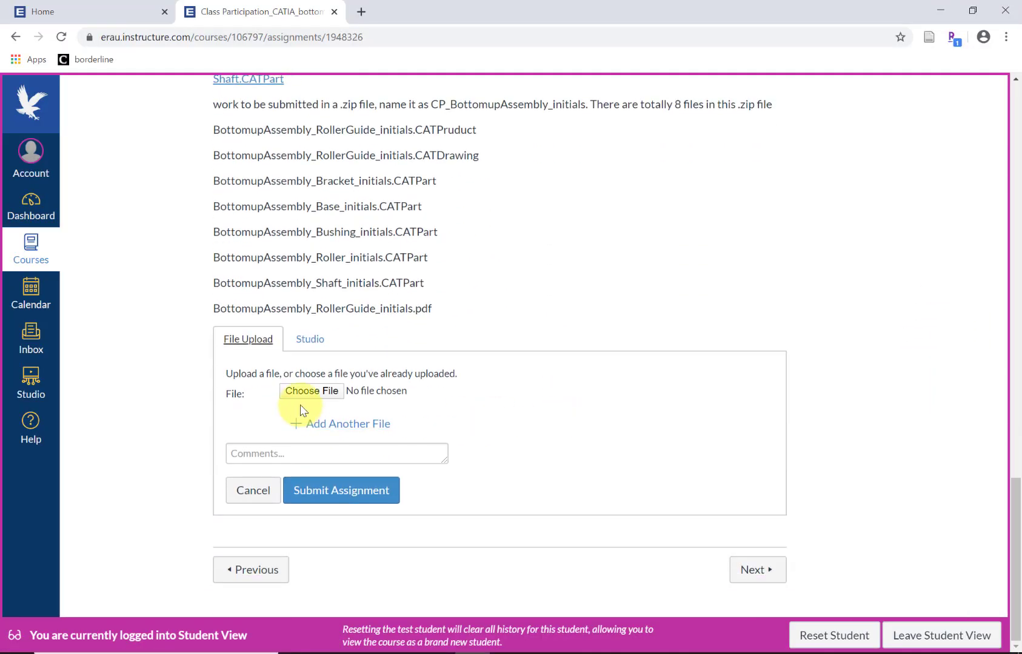
{"action": "left_click", "coordinate": [311, 391]}
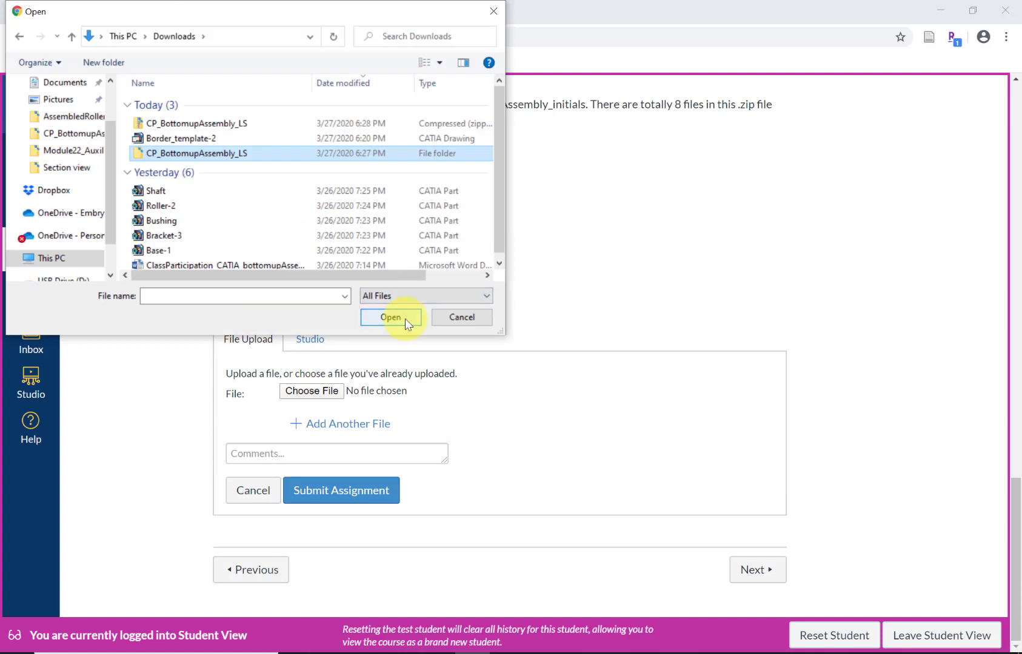
{"action": "left_click", "coordinate": [391, 317]}
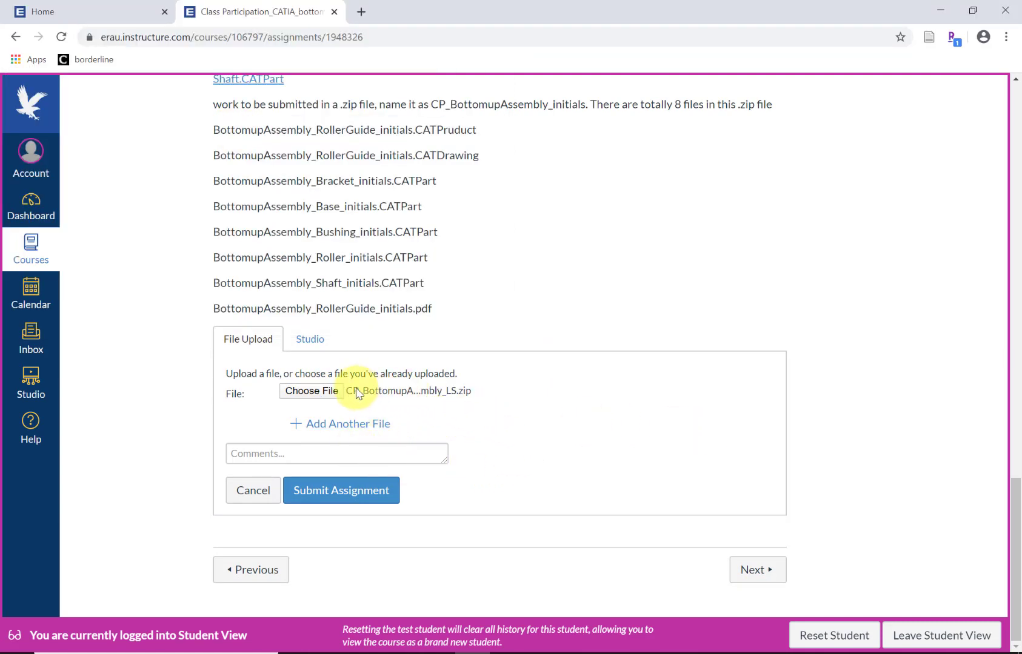
Enter the comment "Any comments you can leave them here" and submit the assignment.
{"action": "left_click", "coordinate": [361, 453]}
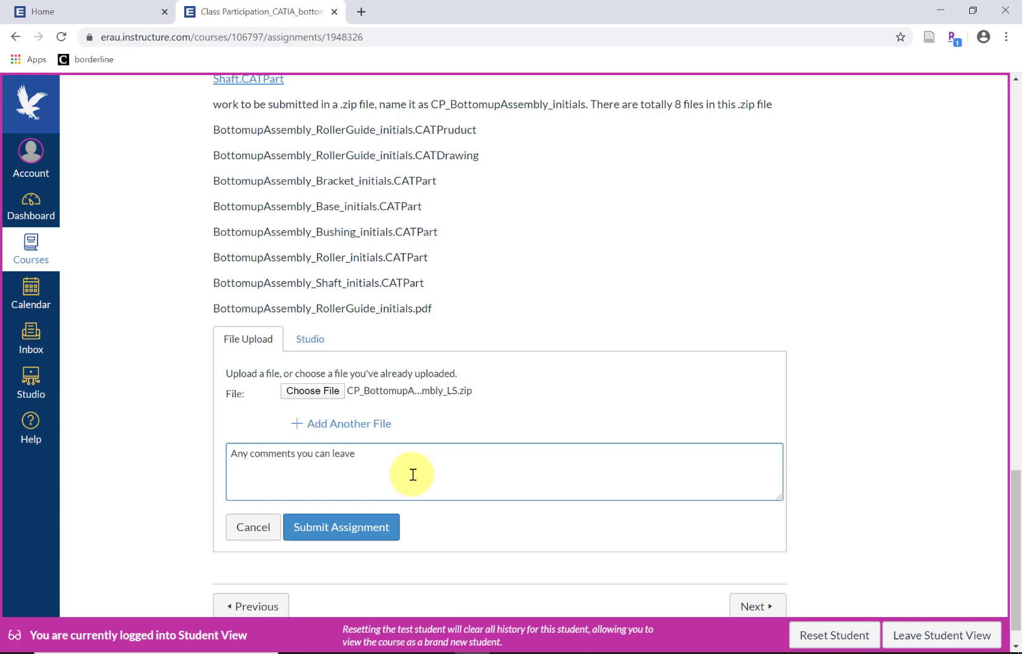
{"action": "left_click", "coordinate": [364, 536]}
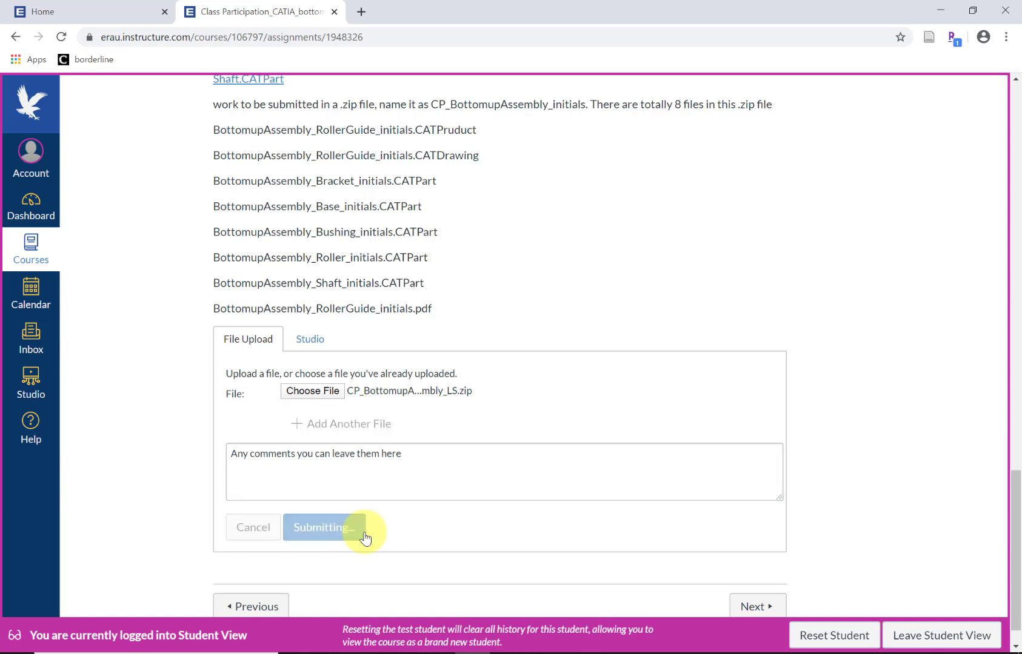